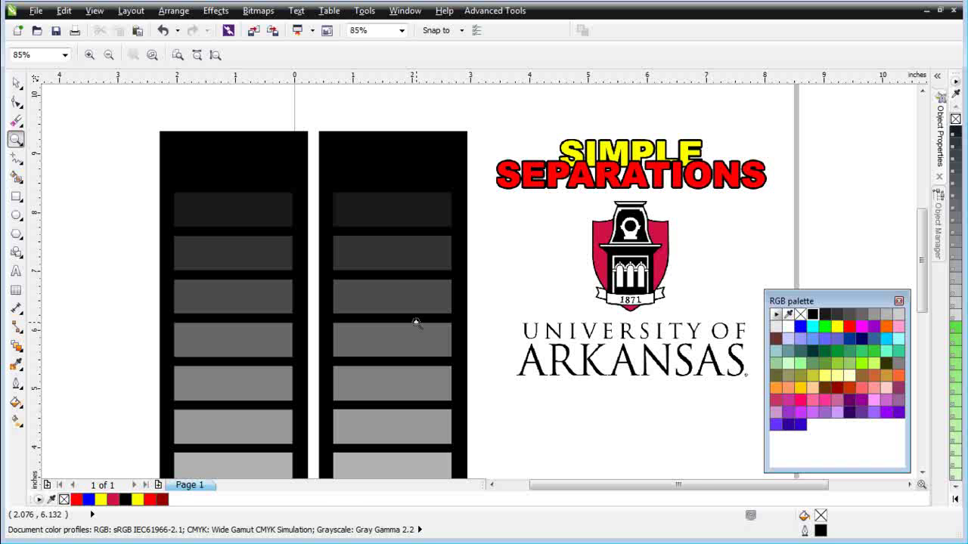
Read the gray values of the grayscale charts with the Color Eyedropper.
{"action": "right_click", "coordinate": [415, 323]}
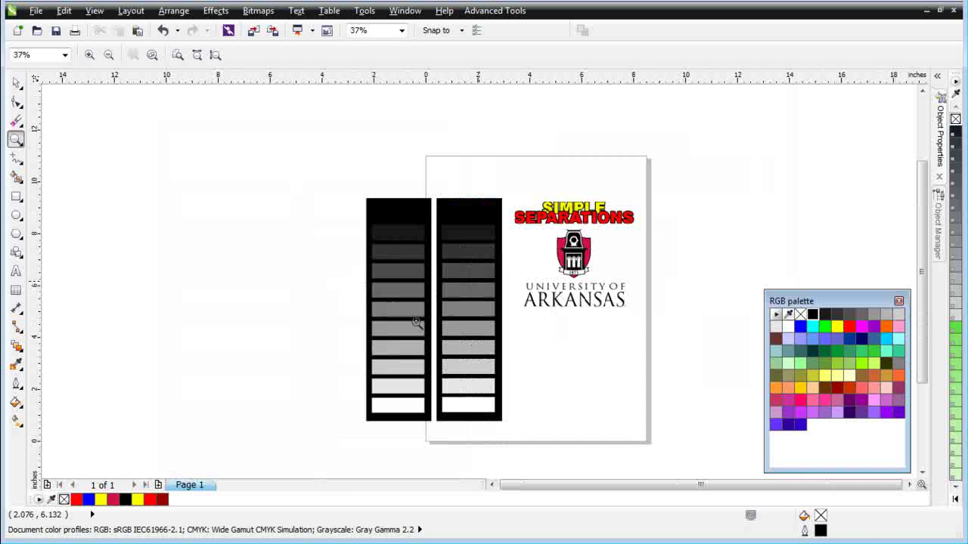
{"action": "left_click", "coordinate": [17, 364]}
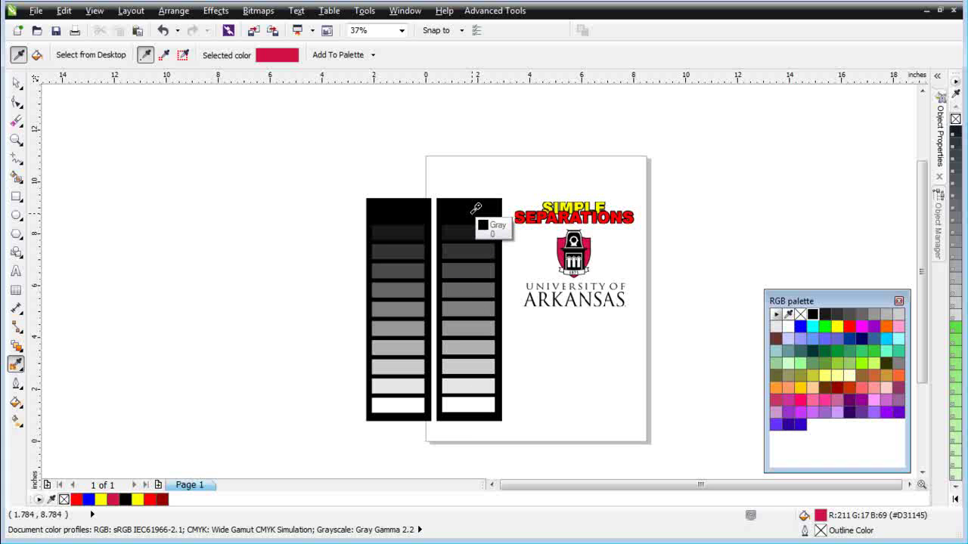
{"action": "left_click", "coordinate": [15, 82]}
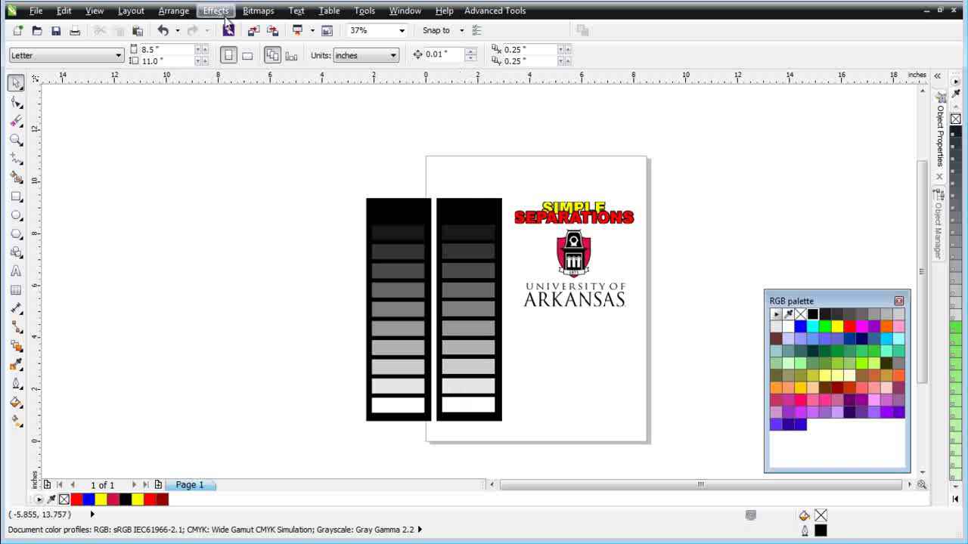
Open the Tone Curve adjustment for the grayscale chart beside the logos and move its dialog clear of the charts.
{"action": "left_click", "coordinate": [447, 275]}
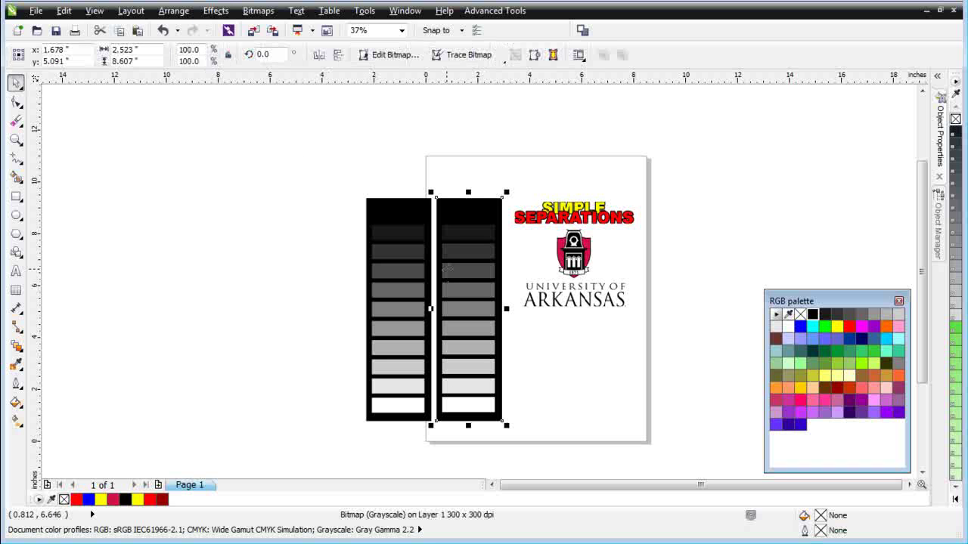
{"action": "left_click", "coordinate": [175, 10]}
{"action": "mouse_move", "coordinate": [215, 10]}
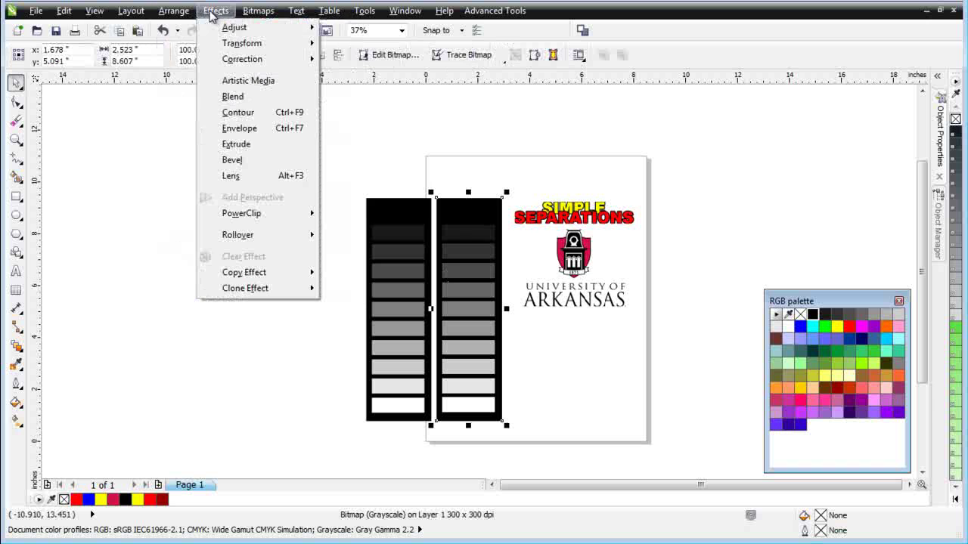
{"action": "mouse_move", "coordinate": [227, 28]}
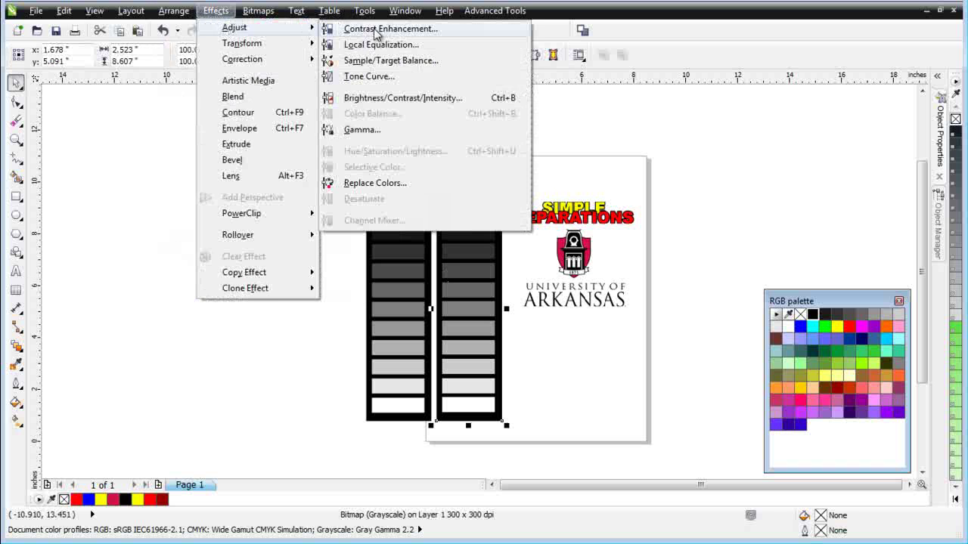
{"action": "left_click", "coordinate": [370, 76]}
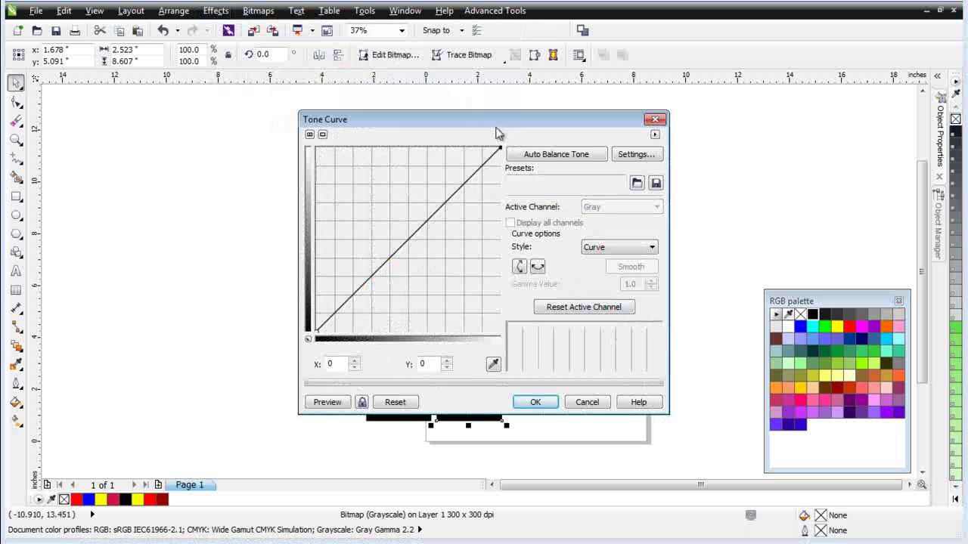
{"action": "left_click_drag", "start_coordinate": [499, 124], "coordinate": [715, 127]}
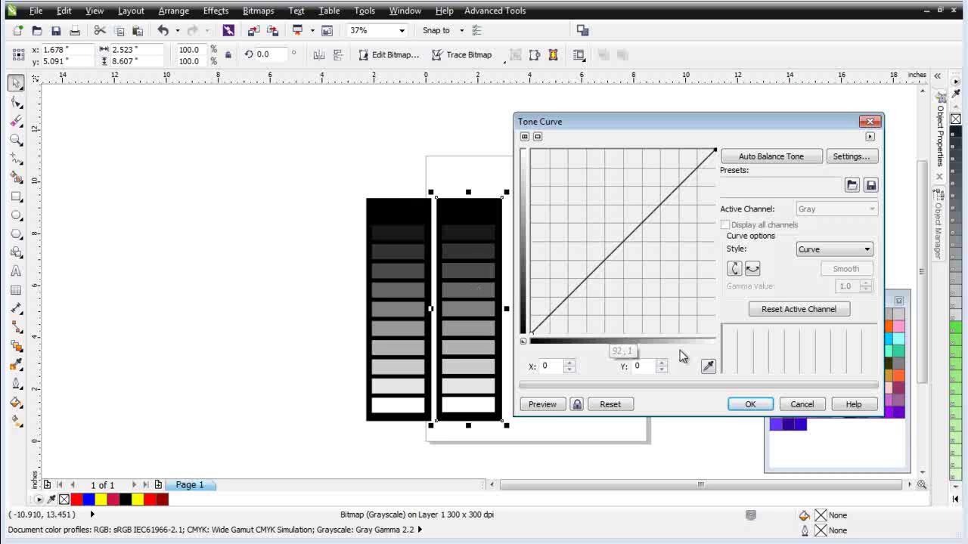
Sample the chart's middle gray bar as a tone curve point at X 127 and set the curve style to Straight.
{"action": "left_click", "coordinate": [708, 366]}
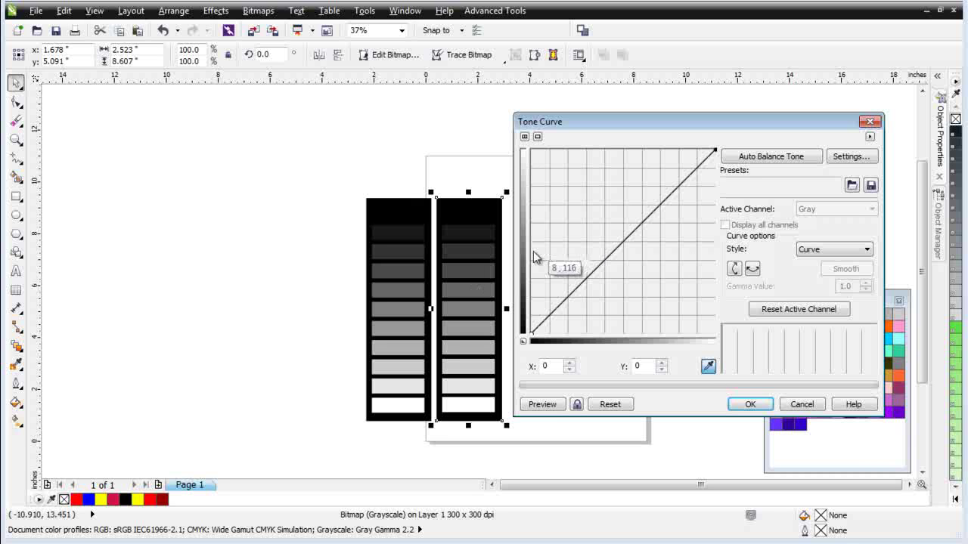
{"action": "left_click", "coordinate": [475, 305]}
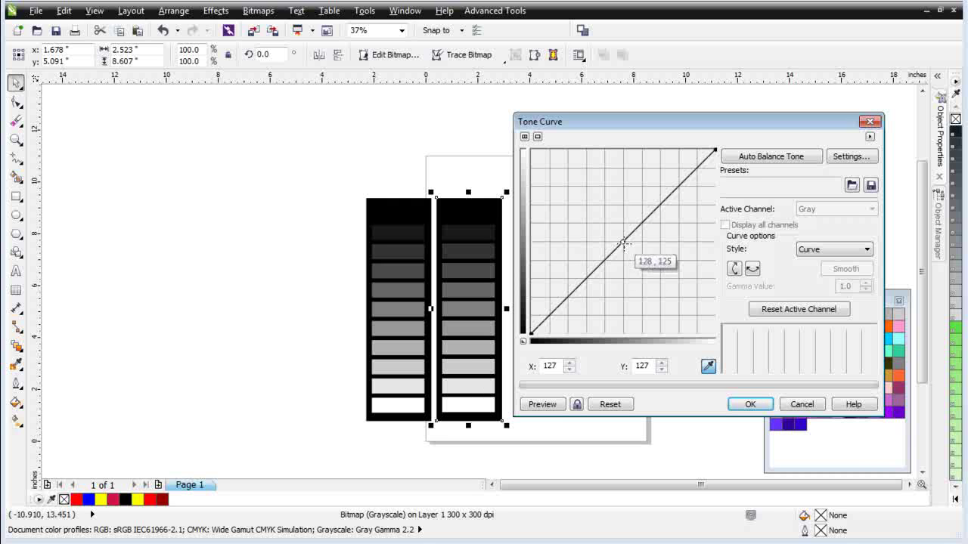
{"action": "left_click", "coordinate": [867, 249]}
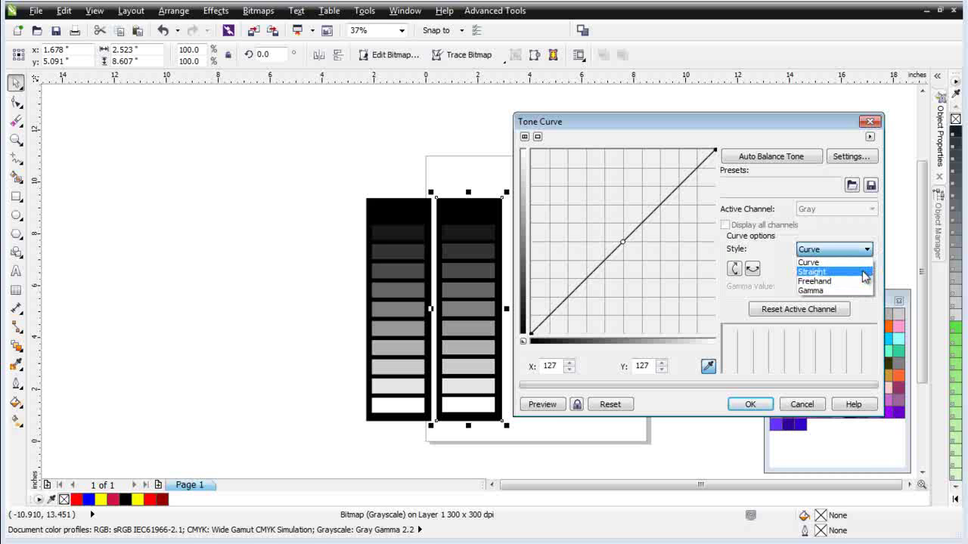
{"action": "left_click", "coordinate": [863, 272]}
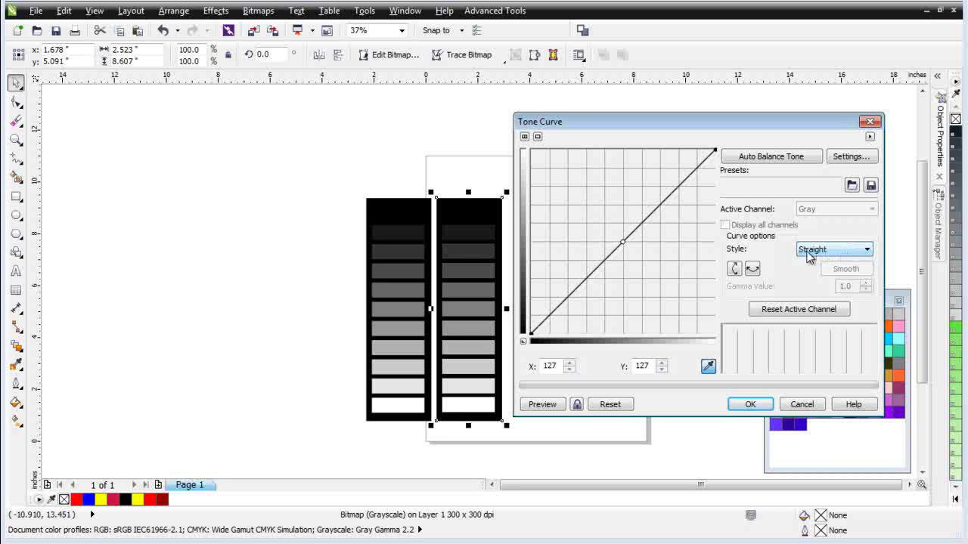
{"action": "left_click", "coordinate": [827, 310]}
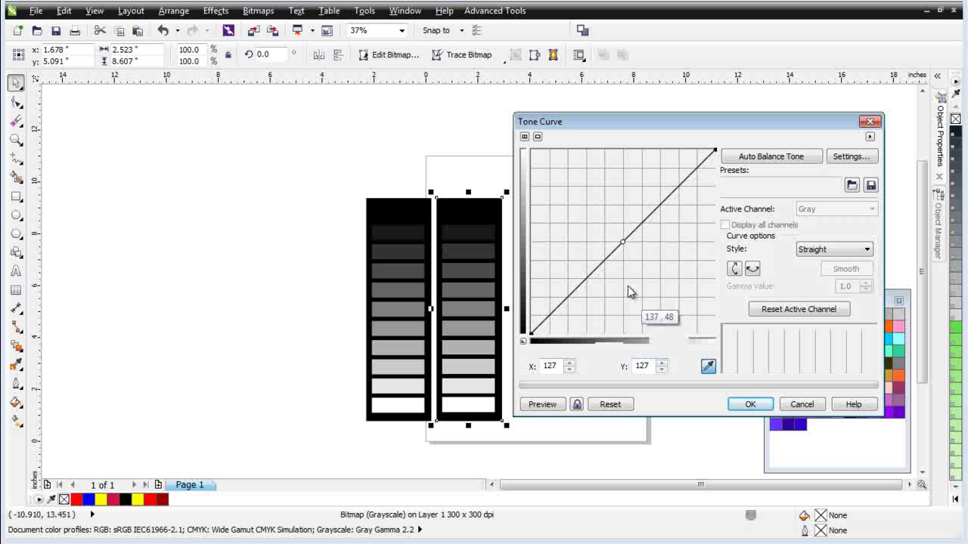
Add curve points on both sides of the sampled tone, at about X 134 and X 118, and set the darker one's Y value to 255.
{"action": "left_click", "coordinate": [627, 237]}
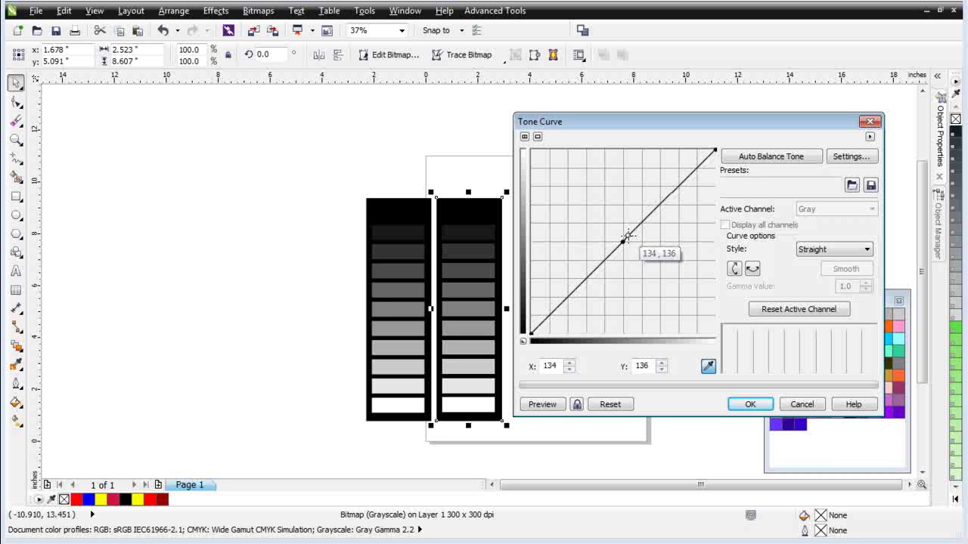
{"action": "left_click", "coordinate": [617, 244]}
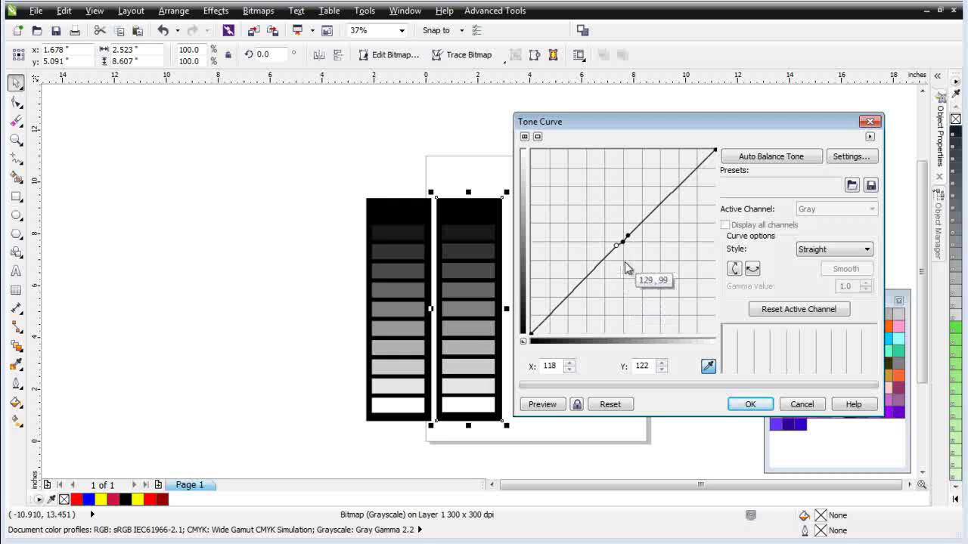
{"action": "double_click", "coordinate": [651, 367]}
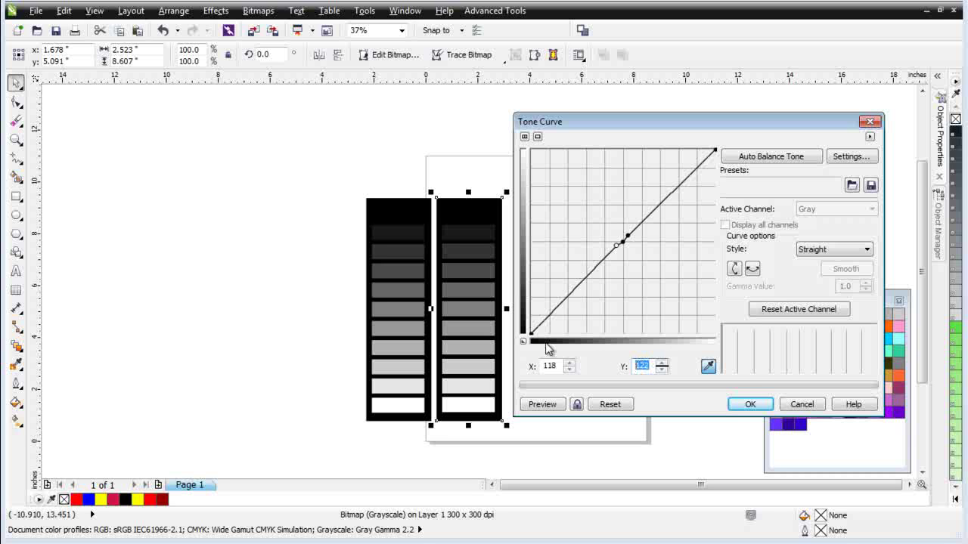
{"action": "type", "text": "255"}
{"action": "key", "text": "Return"}
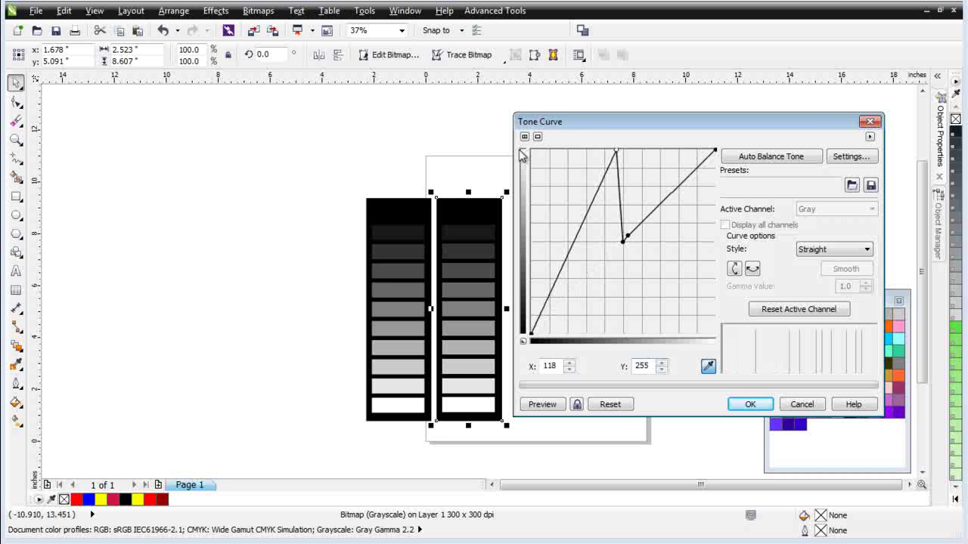
Set the Y value of the curve point at X 134 to 255 and preview the adjustment on the chart.
{"action": "left_click", "coordinate": [629, 236]}
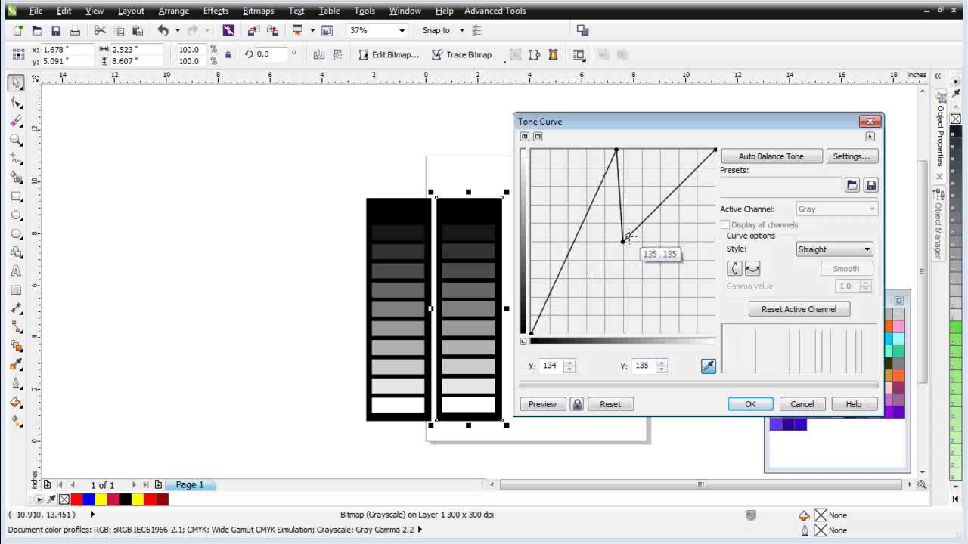
{"action": "double_click", "coordinate": [654, 369]}
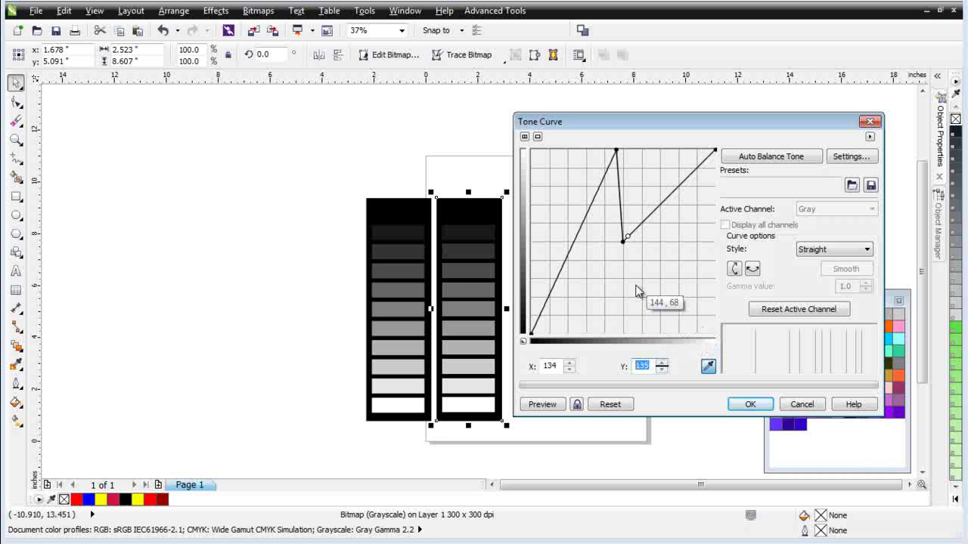
{"action": "type", "text": "255"}
{"action": "key", "text": "Return"}
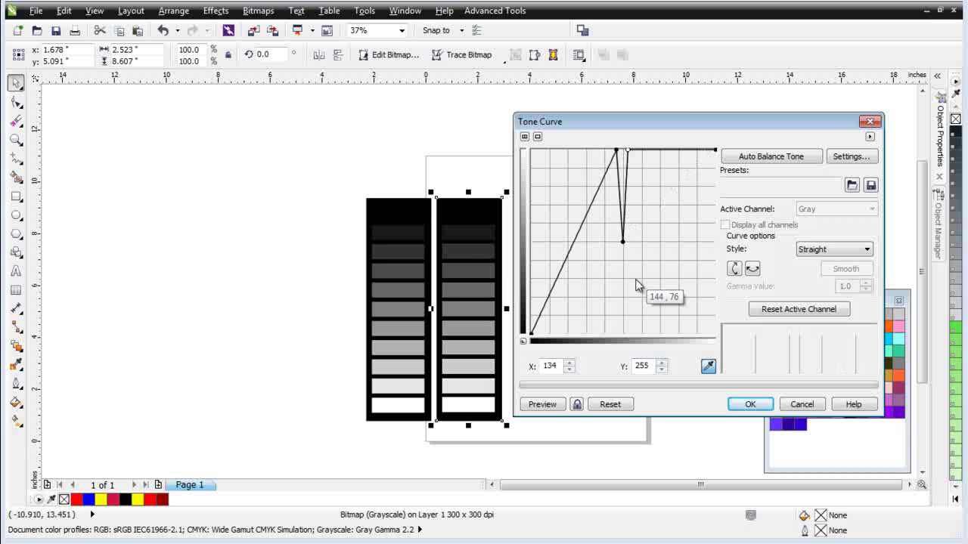
{"action": "left_click", "coordinate": [550, 408]}
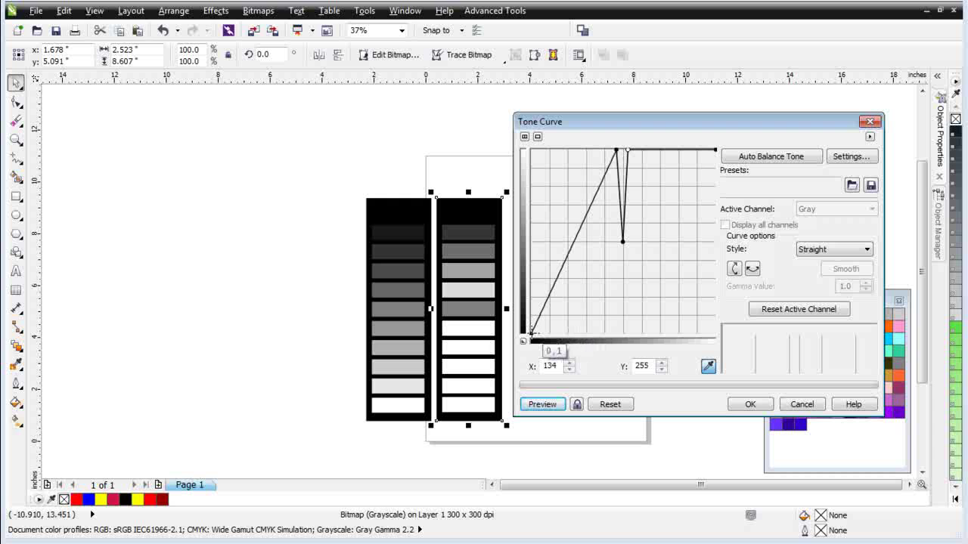
Raise the curve's black endpoint at X 0 to a Y value of 255 and preview the adjustment.
{"action": "left_click", "coordinate": [532, 332]}
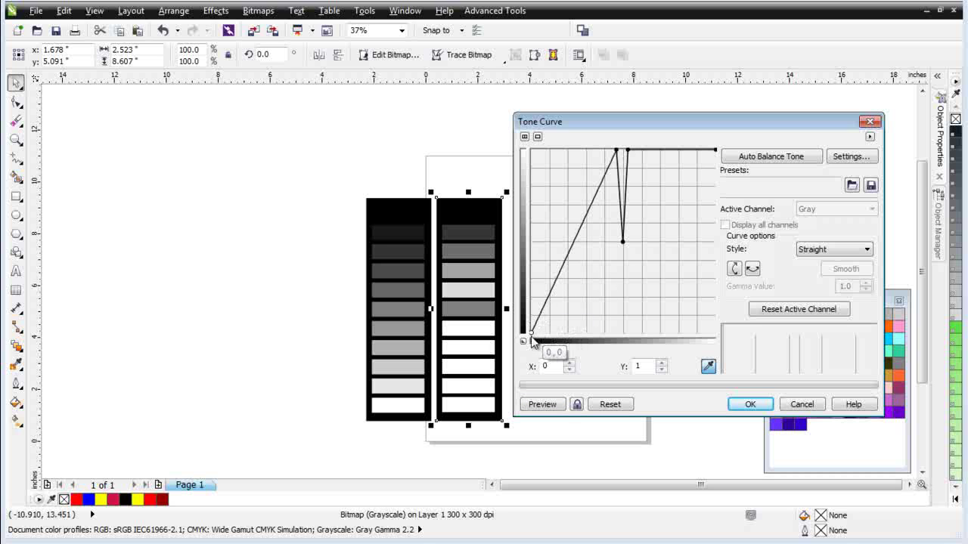
{"action": "left_click_drag", "start_coordinate": [531, 333], "coordinate": [529, 149]}
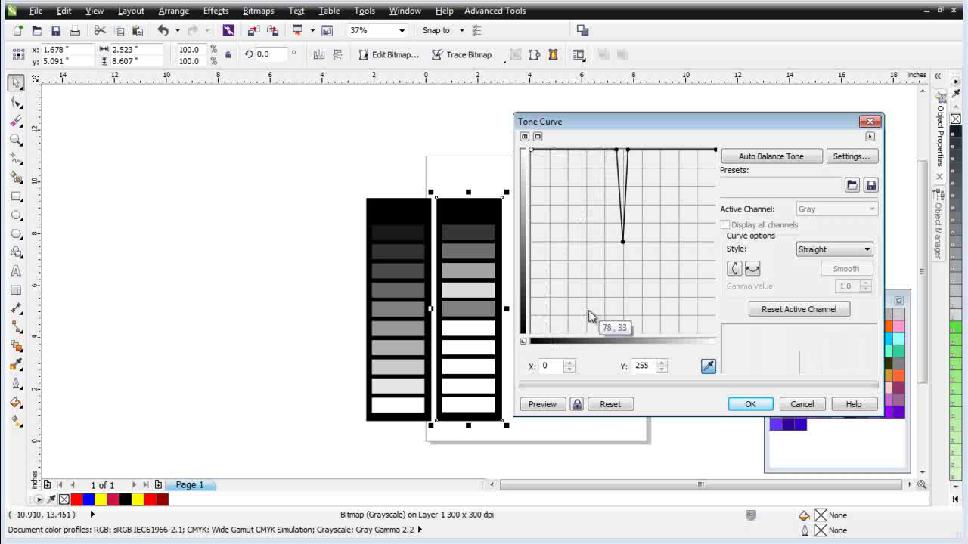
{"action": "left_click", "coordinate": [544, 406]}
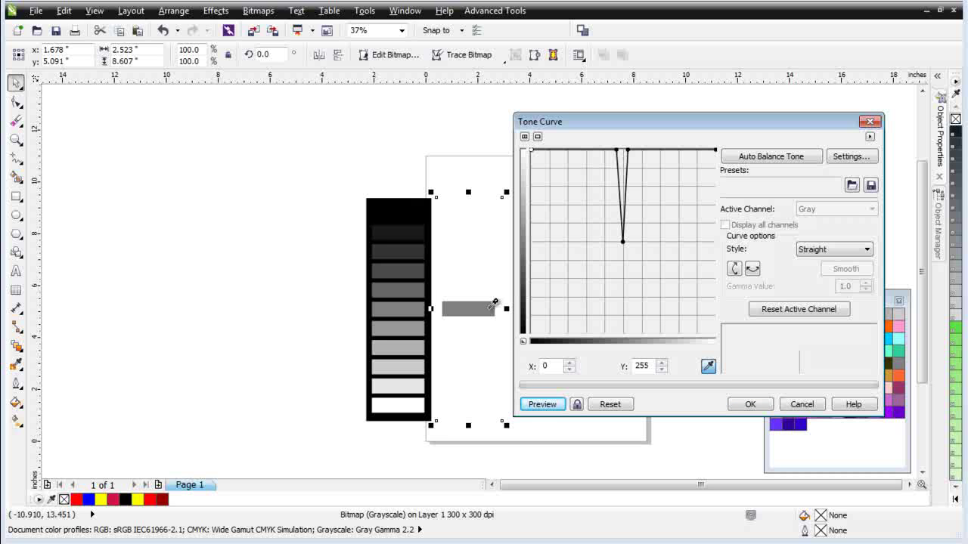
Set the Y value of the sampled mid-gray point at X 127 to 0, preview it and apply the tone curve.
{"action": "left_click", "coordinate": [623, 241]}
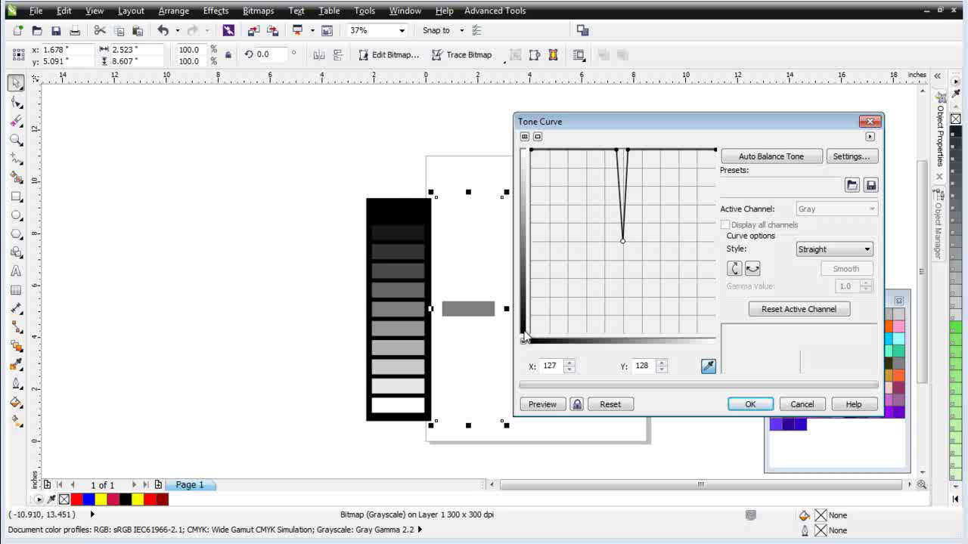
{"action": "double_click", "coordinate": [642, 366]}
{"action": "type", "text": "0"}
{"action": "key", "text": "Return"}
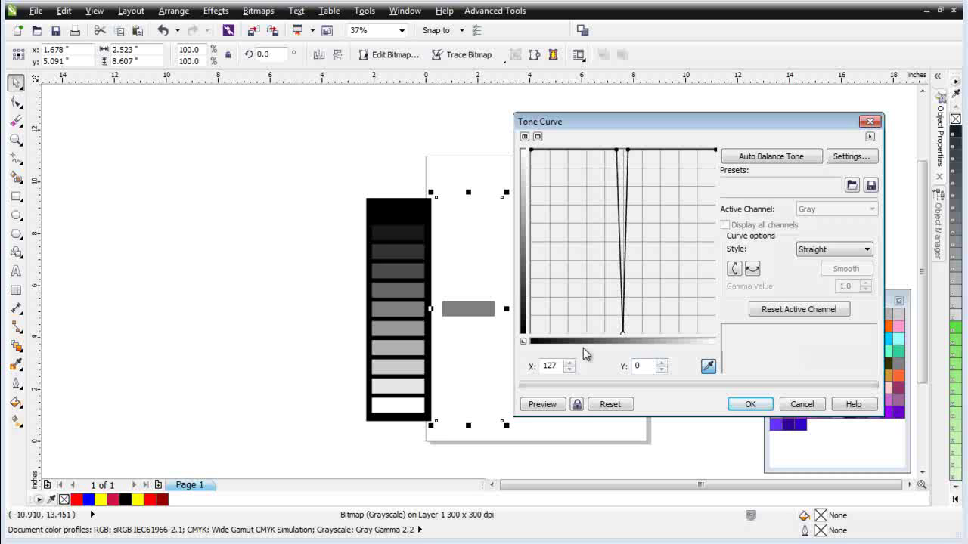
{"action": "left_click", "coordinate": [557, 404]}
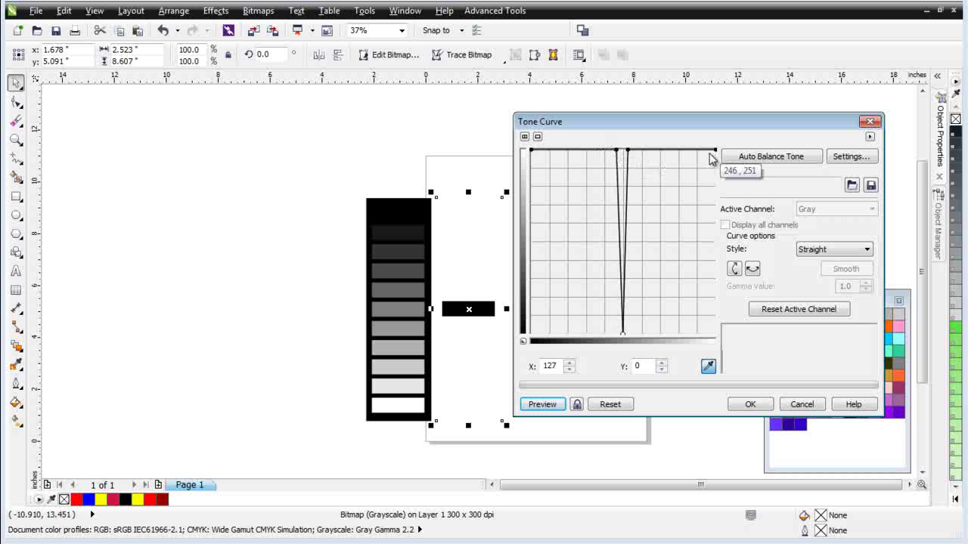
{"action": "left_click", "coordinate": [749, 406]}
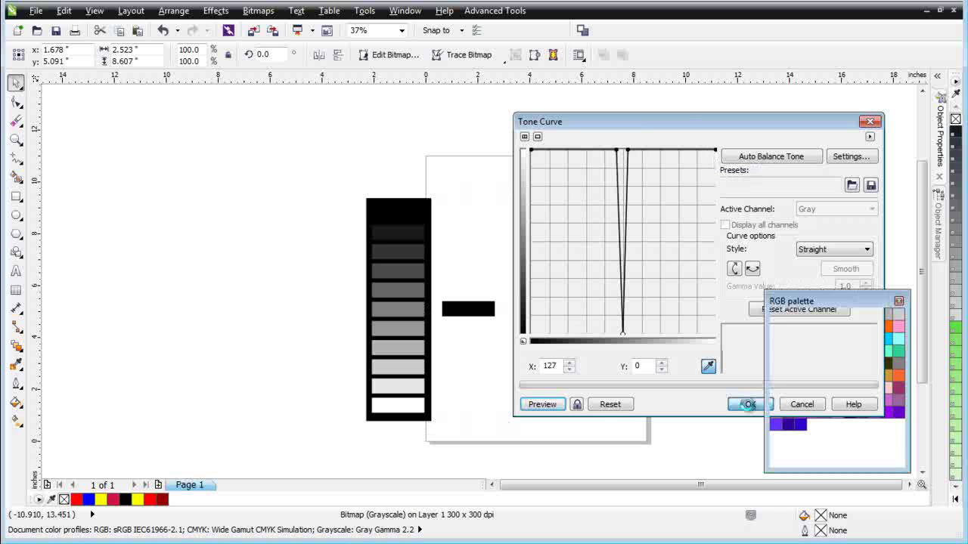
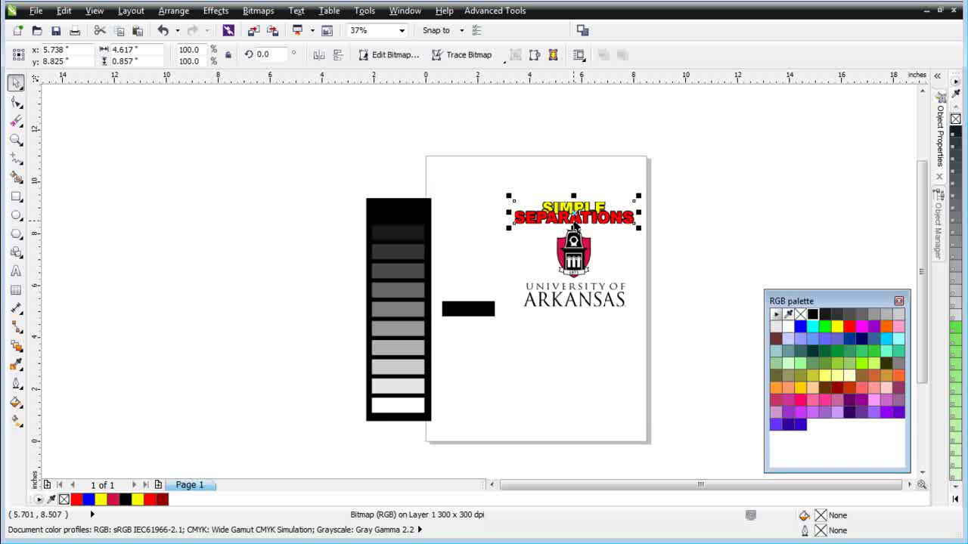
Move the SIMPLE SEPARATIONS bitmap below the University of Arkansas logo, to about Y 3.88 inches.
{"action": "left_click_drag", "start_coordinate": [575, 217], "coordinate": [585, 348]}
{"action": "scroll", "coordinate": [594, 346], "scroll_direction": "up", "scroll_amount": 1}
{"action": "scroll", "coordinate": [478, 283], "scroll_direction": "up", "scroll_amount": 1}
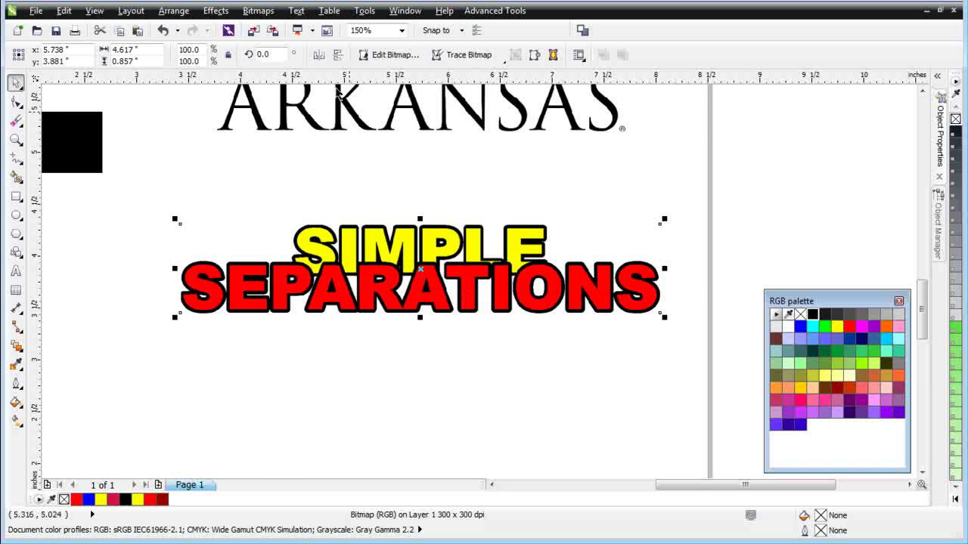
Convert the SIMPLE SEPARATIONS bitmap to grayscale and place two copies of it stacked below the original.
{"action": "left_click", "coordinate": [258, 10]}
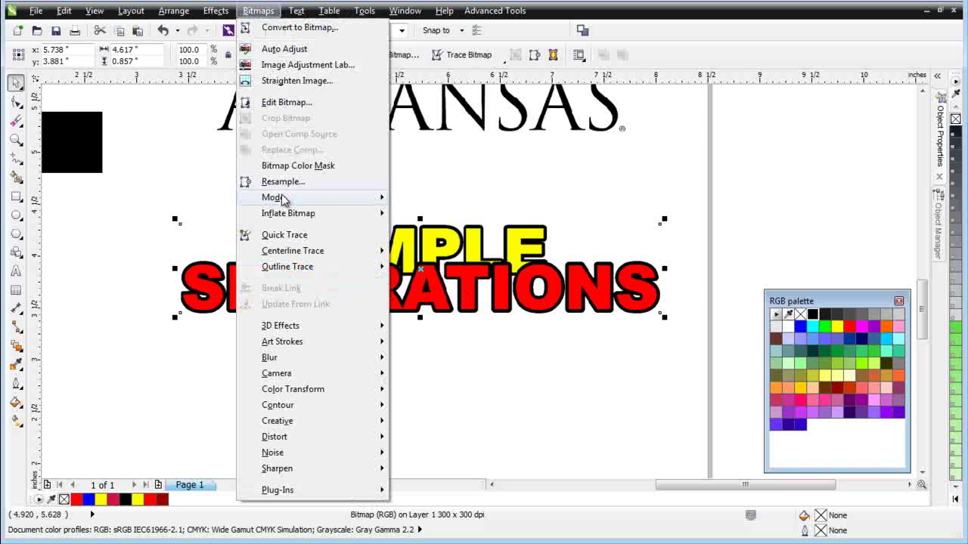
{"action": "mouse_move", "coordinate": [281, 197]}
{"action": "left_click", "coordinate": [452, 214]}
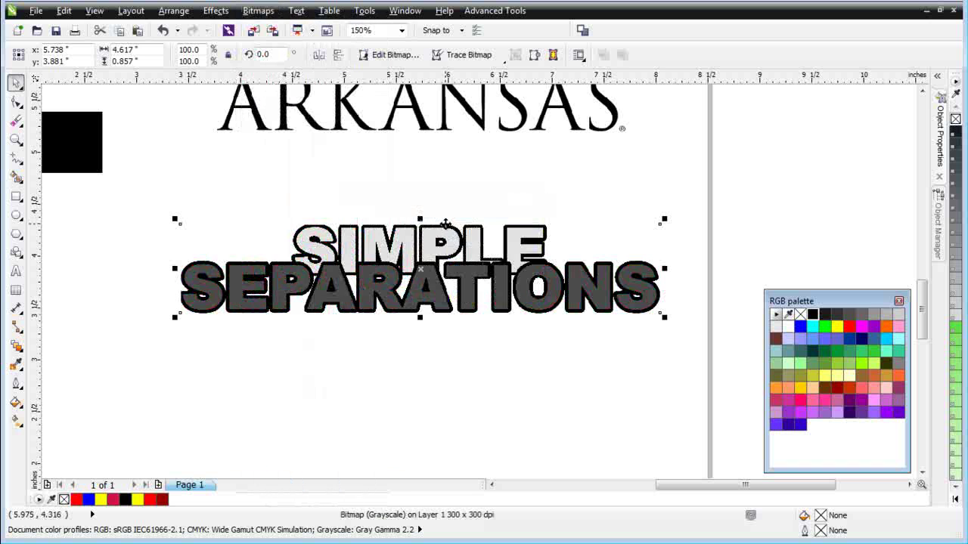
{"action": "left_click_drag", "start_coordinate": [446, 224], "coordinate": [421, 428]}
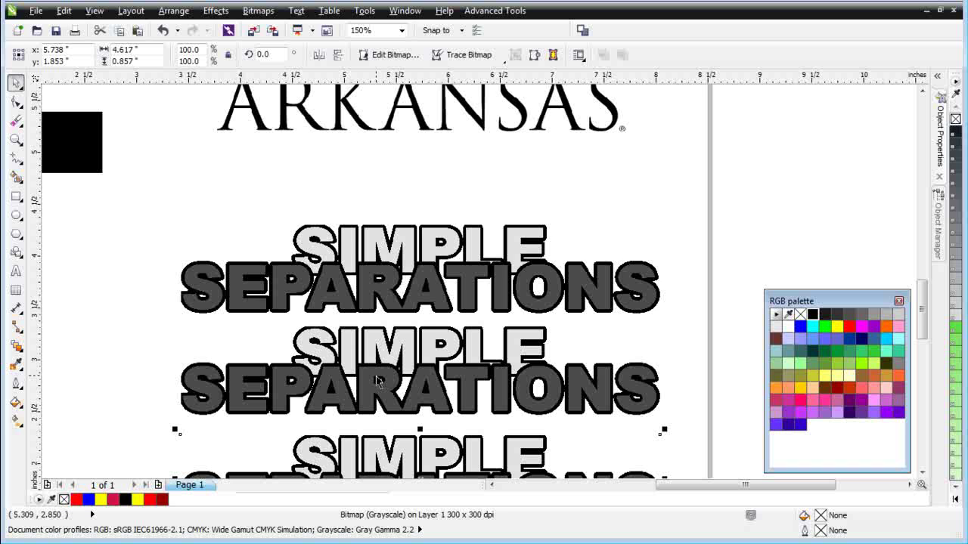
Start a Sample/Target Balance adjustment on the upper SIMPLE SEPARATIONS bitmap and sample the dark gray lettering fill as the midtone.
{"action": "left_click", "coordinate": [401, 280]}
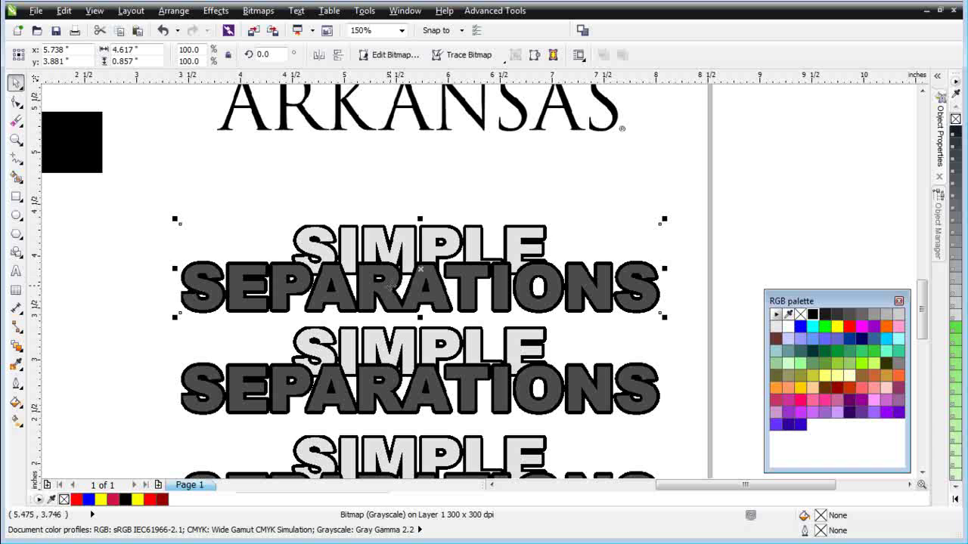
{"action": "left_click", "coordinate": [215, 11]}
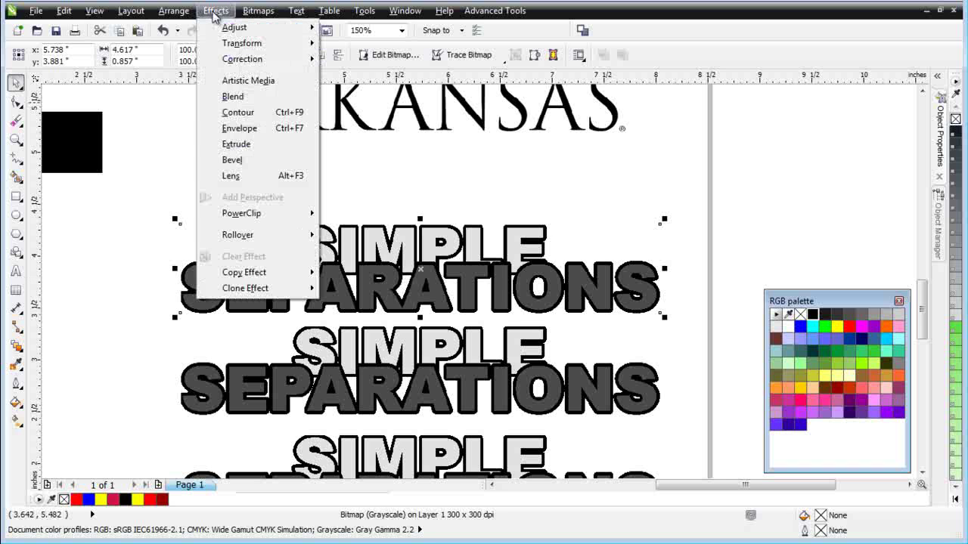
{"action": "mouse_move", "coordinate": [217, 25]}
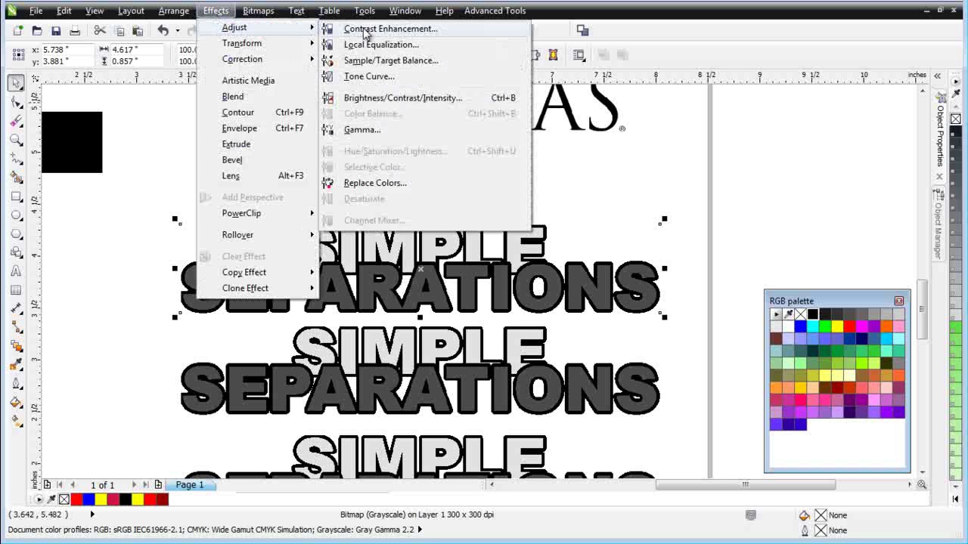
{"action": "left_click", "coordinate": [386, 61]}
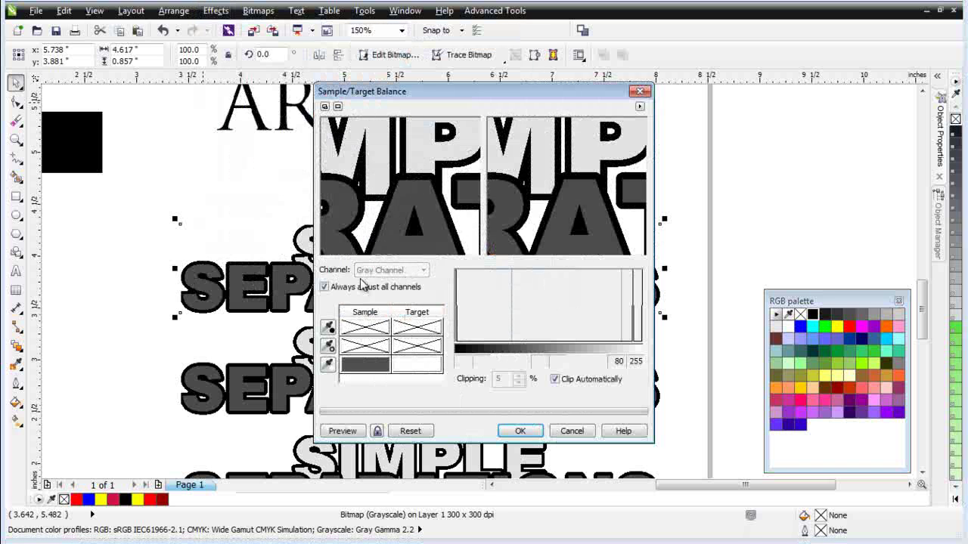
{"action": "left_click", "coordinate": [329, 365]}
{"action": "left_click", "coordinate": [350, 233]}
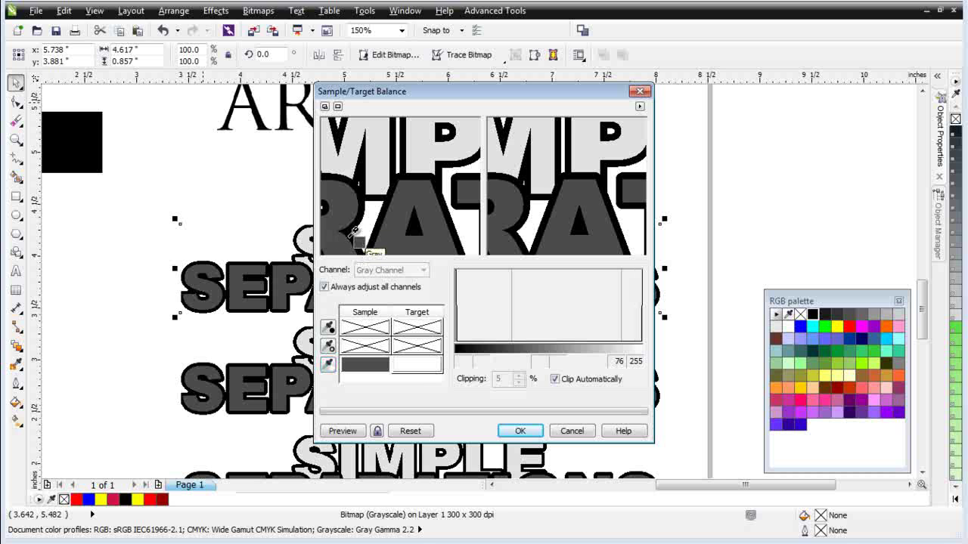
Set the midtone target to White (Gray 255), preview the balance and apply it to the bitmap.
{"action": "left_click", "coordinate": [417, 365]}
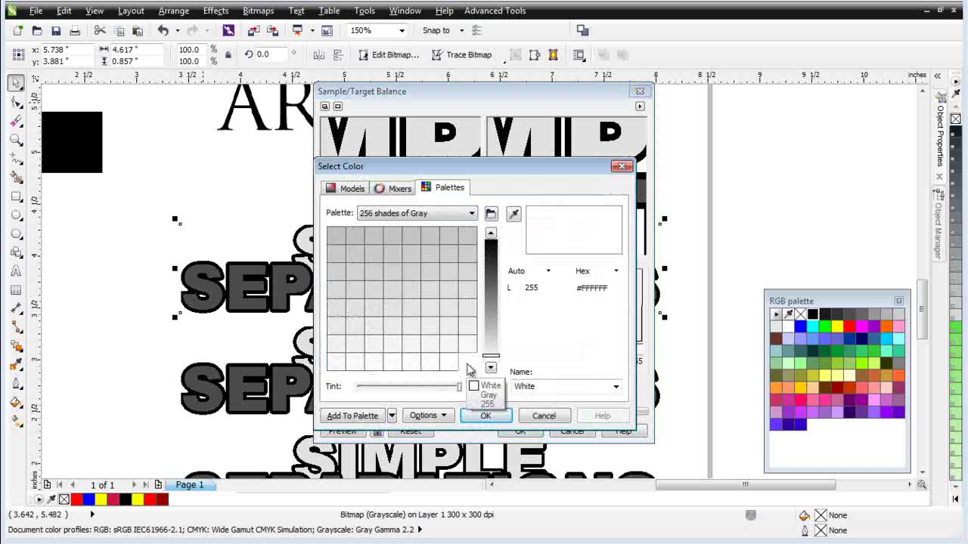
{"action": "left_click", "coordinate": [492, 417]}
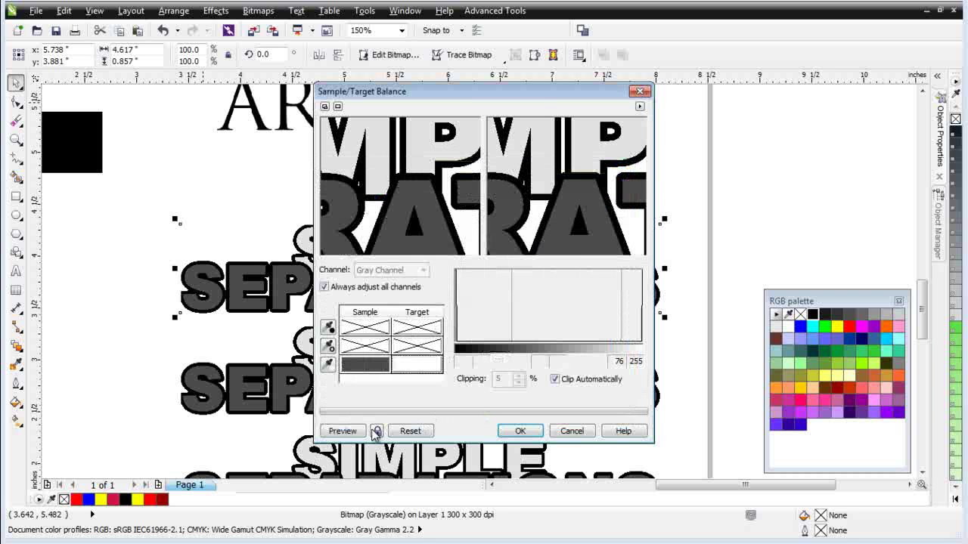
{"action": "left_click", "coordinate": [342, 431]}
{"action": "left_click", "coordinate": [522, 431]}
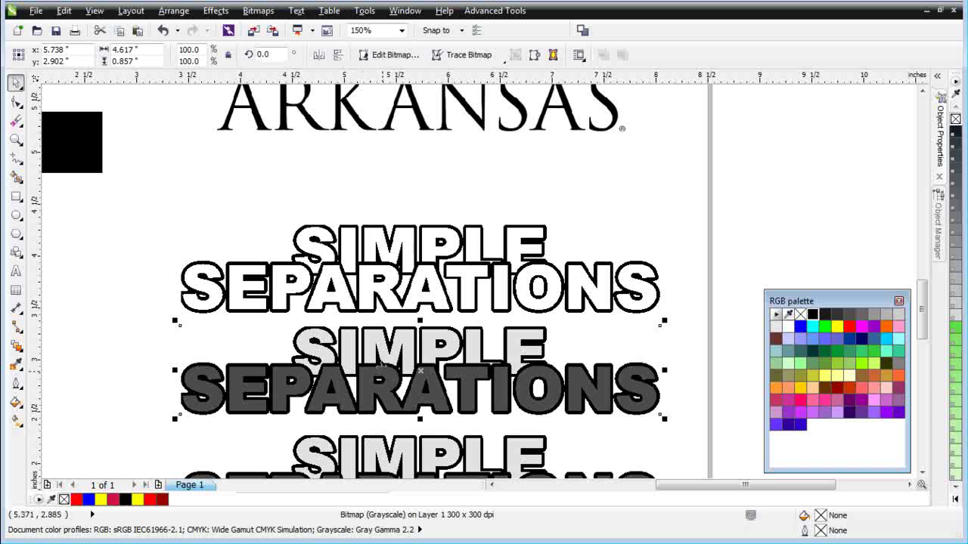
Start a Tone Curve adjustment on the middle SIMPLE SEPARATIONS copy with the Straight style and move the dialog clear of the lettering.
{"action": "left_click", "coordinate": [216, 11]}
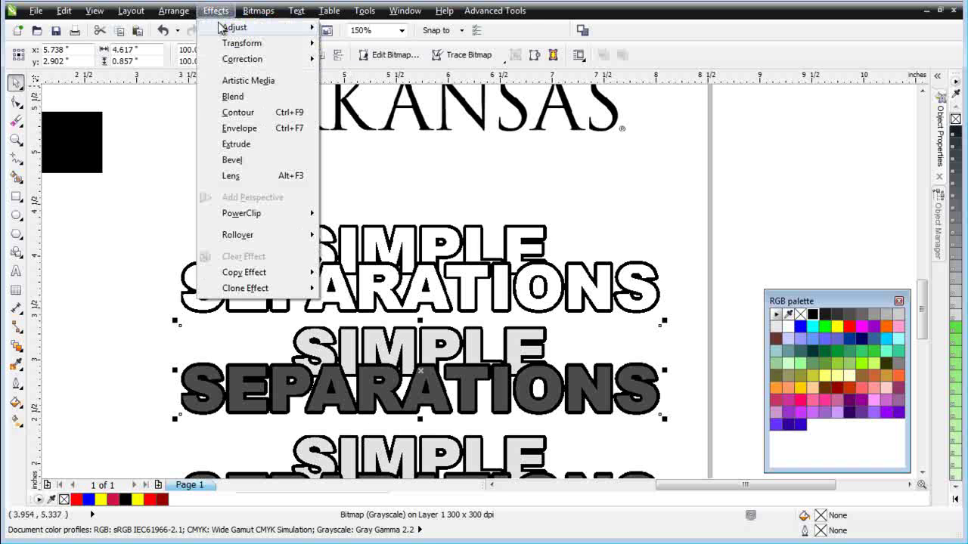
{"action": "mouse_move", "coordinate": [223, 31]}
{"action": "left_click", "coordinate": [369, 77]}
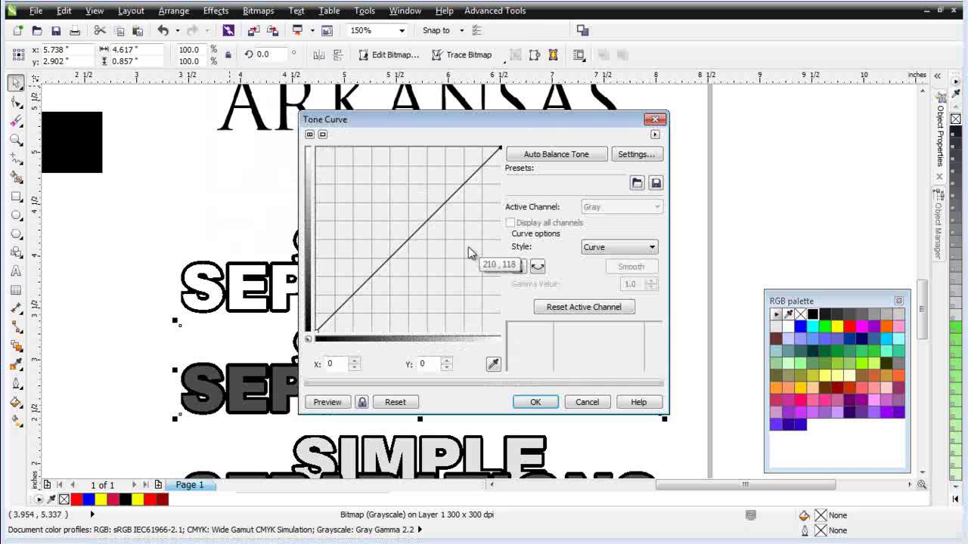
{"action": "left_click", "coordinate": [650, 248]}
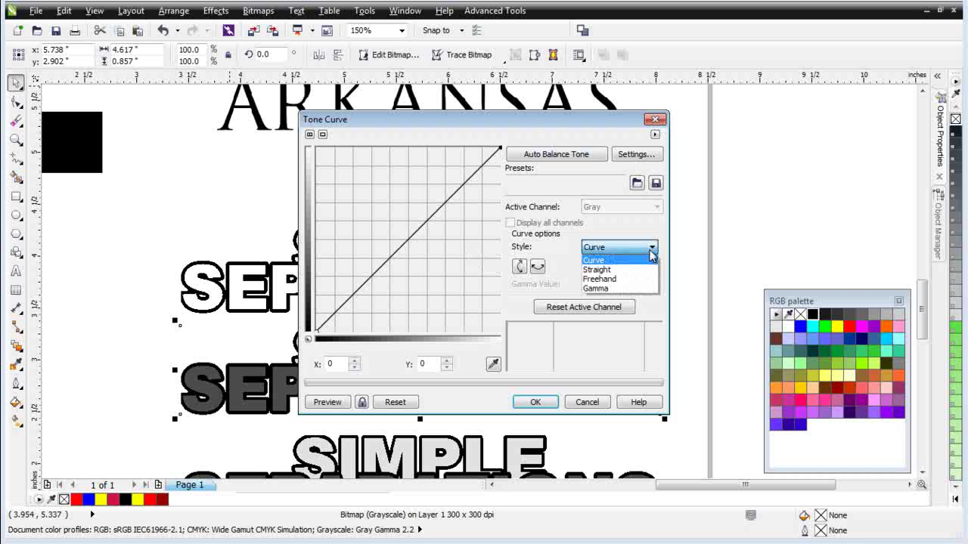
{"action": "left_click", "coordinate": [605, 269]}
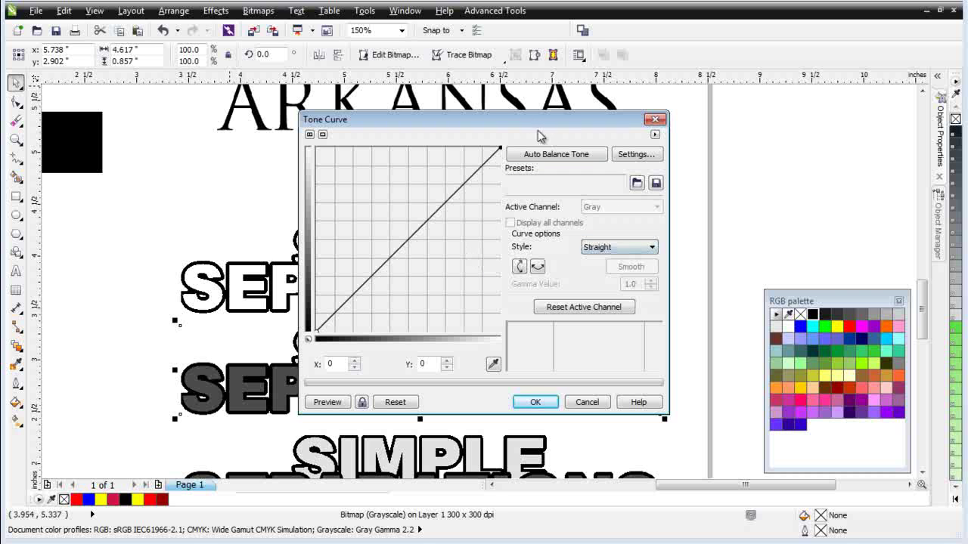
{"action": "left_click_drag", "start_coordinate": [520, 125], "coordinate": [750, 122]}
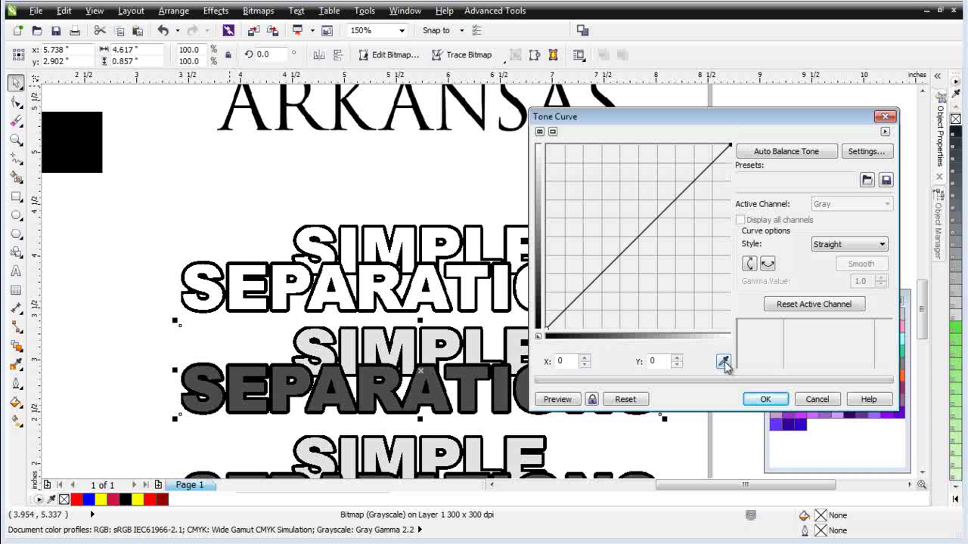
Sample the light gray, raise an added point at X 210 and the black endpoint at X 0 to Y 255, and preview.
{"action": "left_click", "coordinate": [704, 168]}
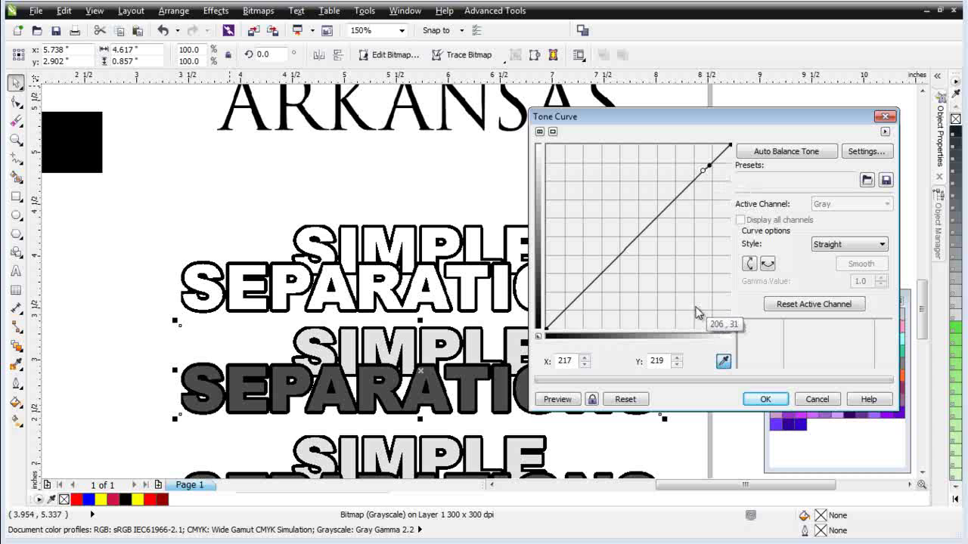
{"action": "left_click_drag", "start_coordinate": [702, 170], "coordinate": [698, 144]}
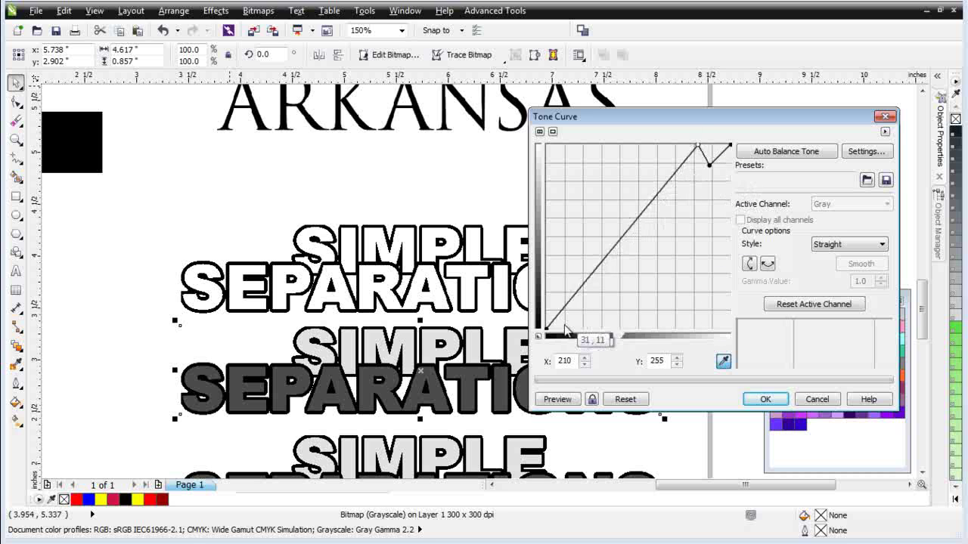
{"action": "left_click_drag", "start_coordinate": [548, 336], "coordinate": [543, 146]}
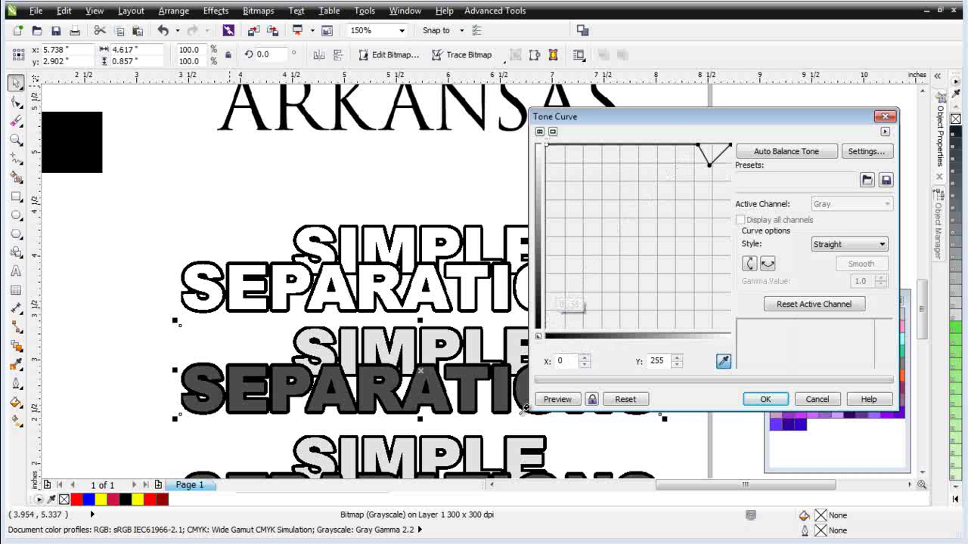
{"action": "left_click", "coordinate": [558, 399]}
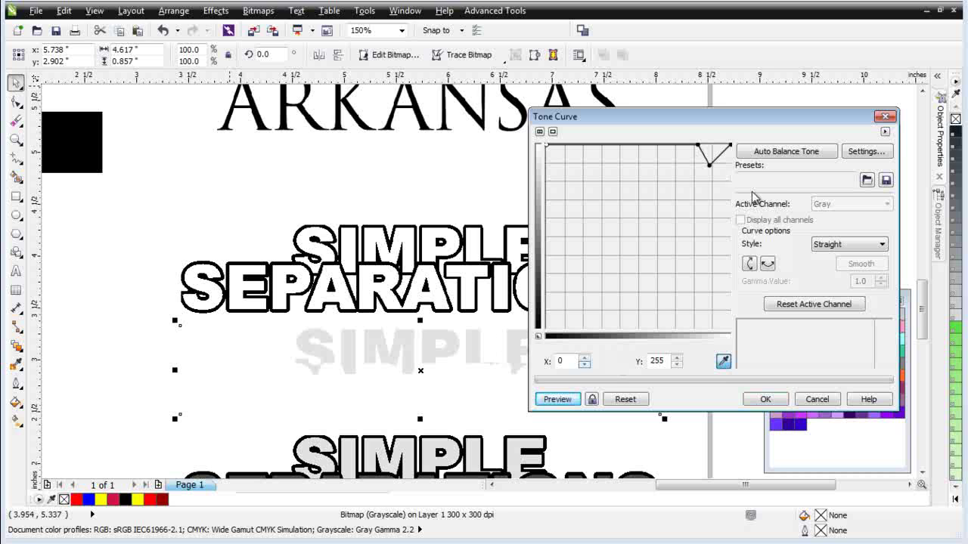
Set the Y value of the sampled light-gray point at X 226 to 0, preview it and apply the tone curve.
{"action": "left_click", "coordinate": [710, 166]}
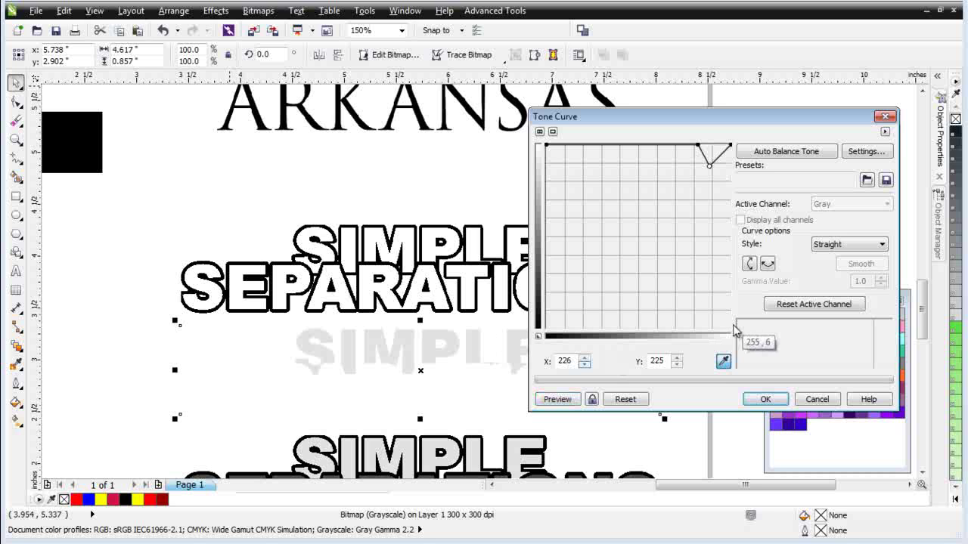
{"action": "left_click_drag", "start_coordinate": [667, 360], "coordinate": [631, 362]}
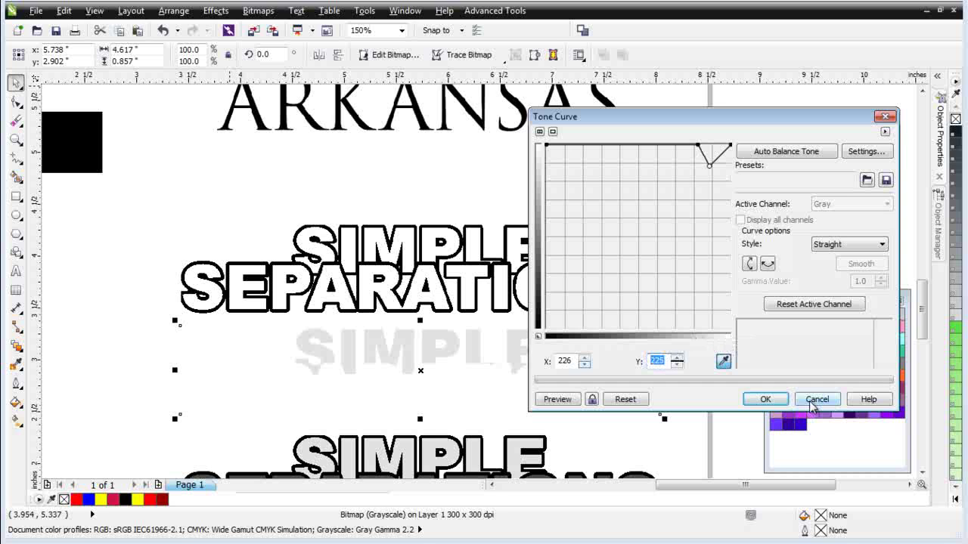
{"action": "key", "text": "Tab"}
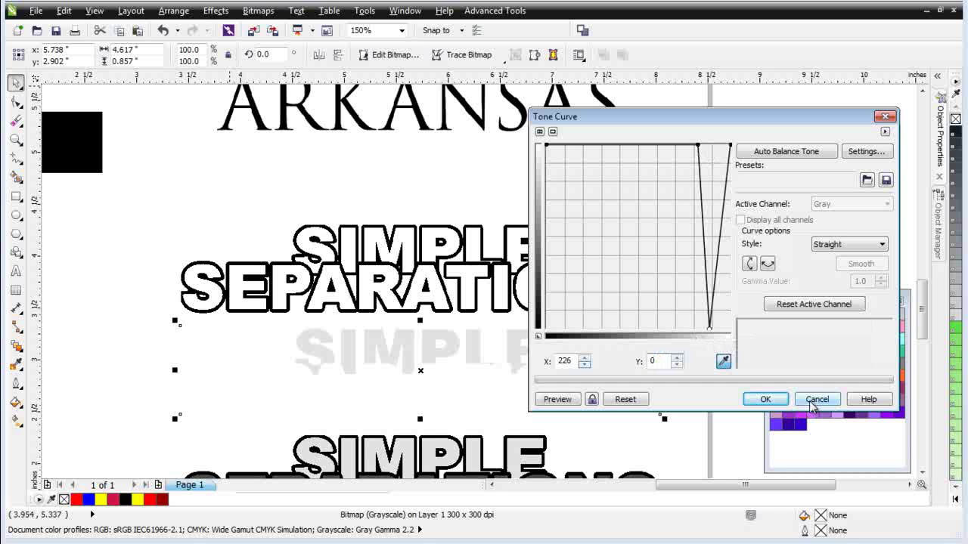
{"action": "left_click", "coordinate": [559, 399]}
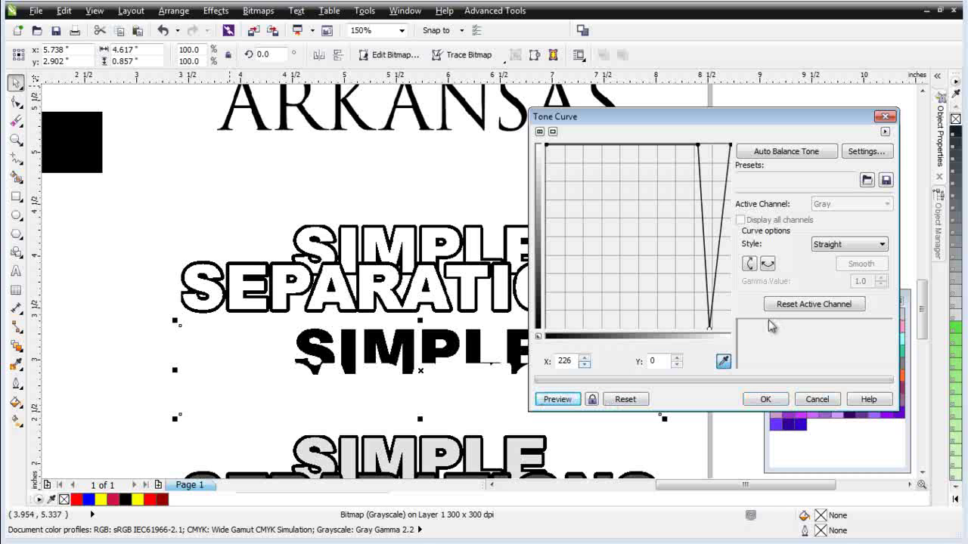
{"action": "left_click", "coordinate": [771, 400]}
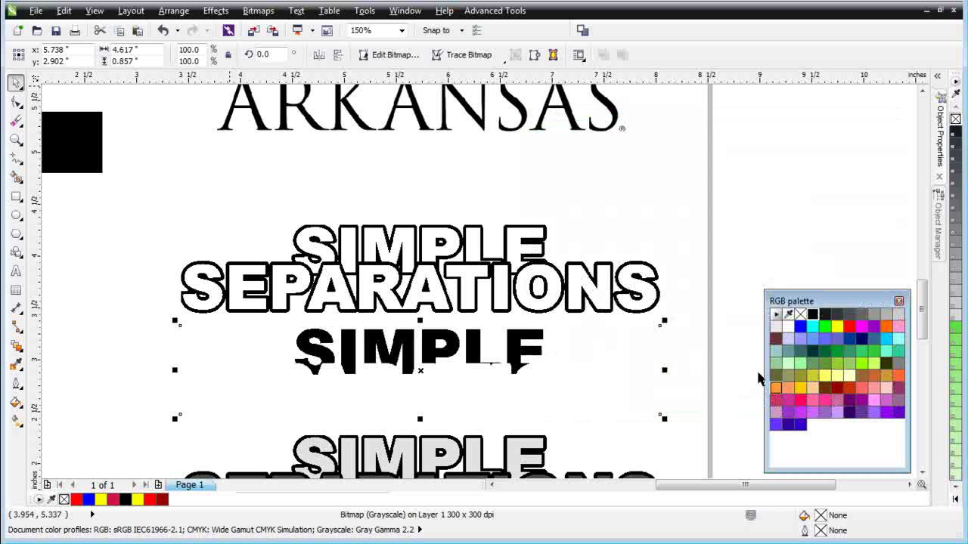
Check the gray value of the isolated SIMPLE lettering with the Color Eyedropper.
{"action": "left_click", "coordinate": [15, 364]}
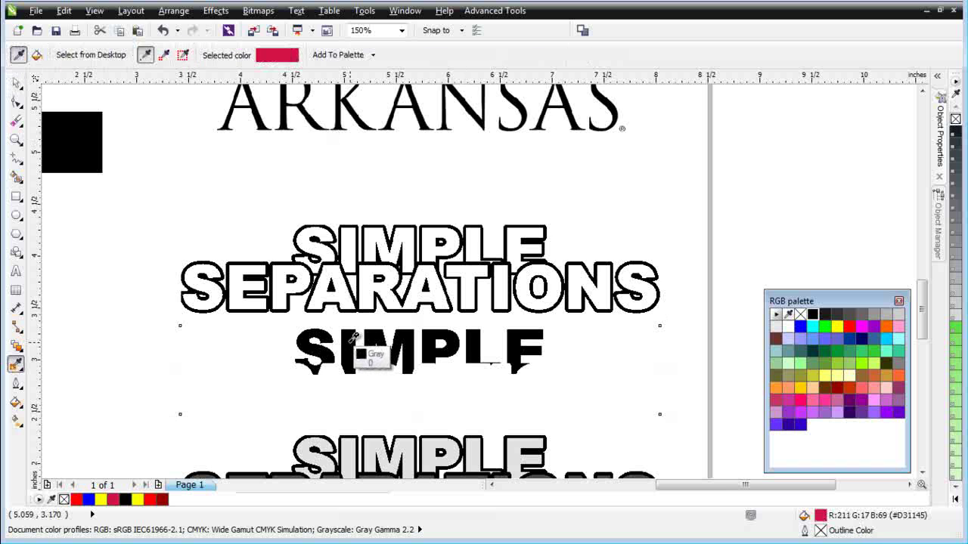
{"action": "key", "text": "F3"}
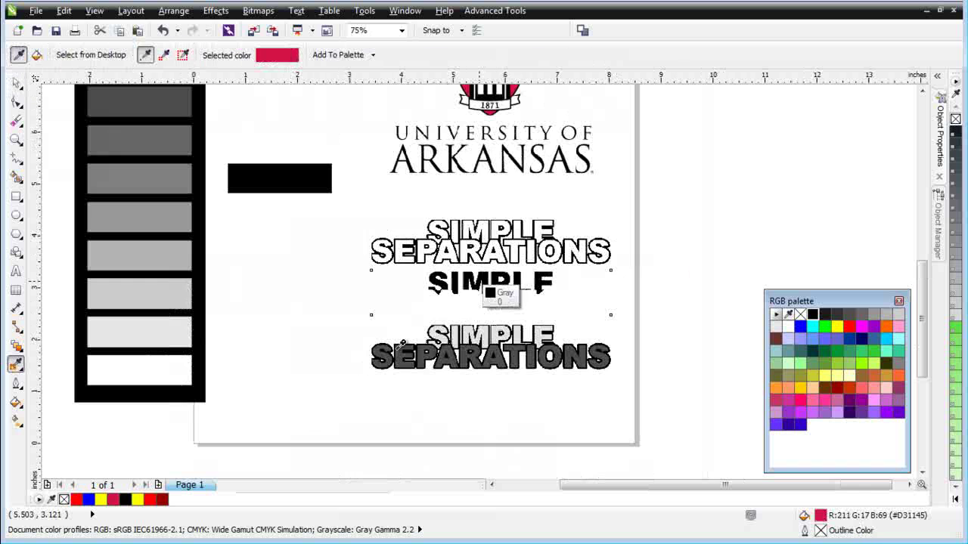
{"action": "left_click", "coordinate": [17, 85]}
Start a Tone Curve adjustment on the bottom copy, sample the dark gray of SEPARATIONS and set the curve style to Straight.
{"action": "scroll", "coordinate": [530, 370], "scroll_direction": "up", "scroll_amount": 2}
{"action": "left_click", "coordinate": [442, 290]}
{"action": "left_click", "coordinate": [217, 10]}
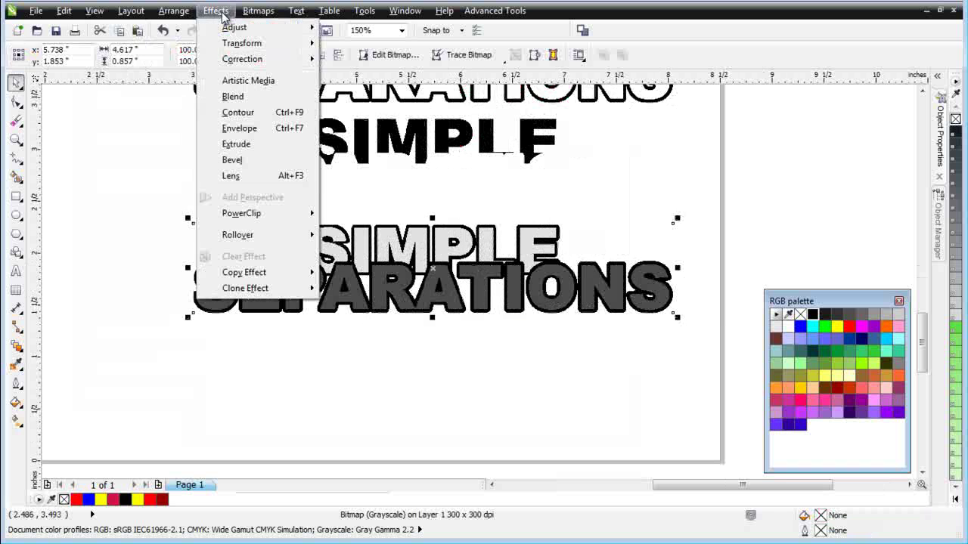
{"action": "mouse_move", "coordinate": [229, 27]}
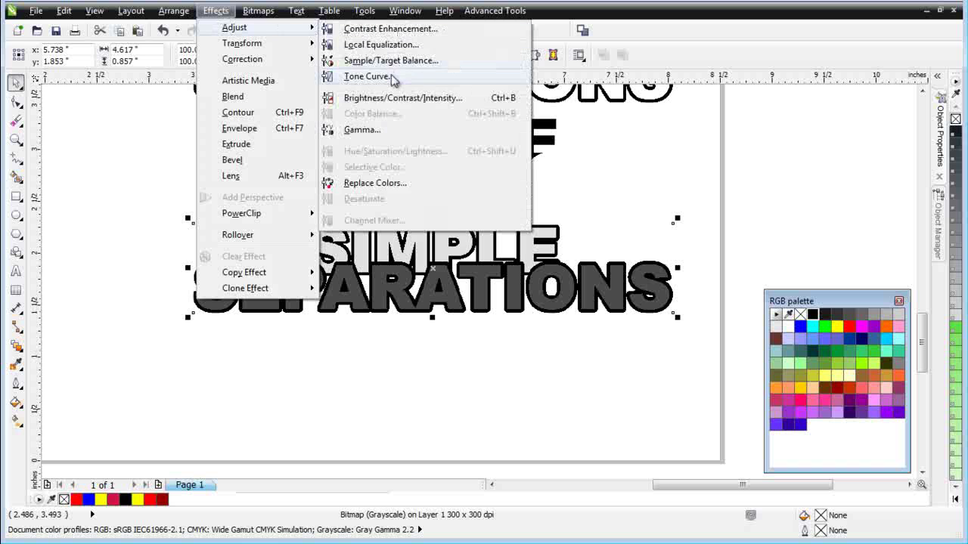
{"action": "left_click", "coordinate": [368, 77]}
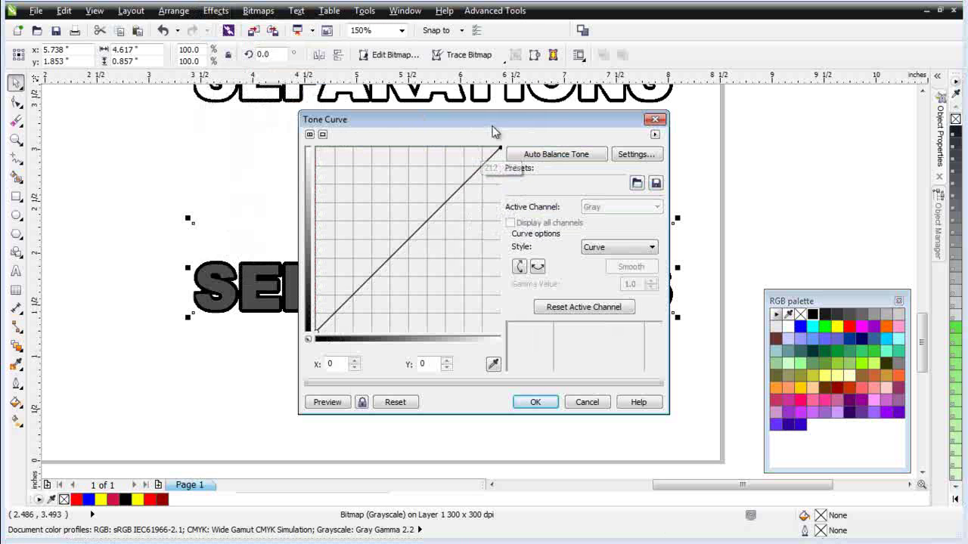
{"action": "left_click_drag", "start_coordinate": [531, 121], "coordinate": [851, 56]}
{"action": "left_click", "coordinate": [813, 300]}
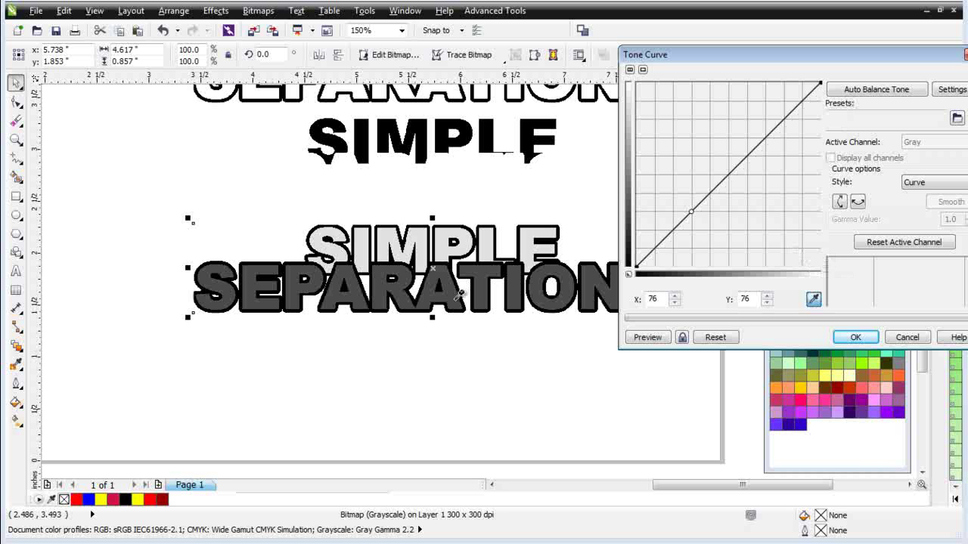
{"action": "left_click", "coordinate": [933, 183]}
{"action": "left_click", "coordinate": [938, 194]}
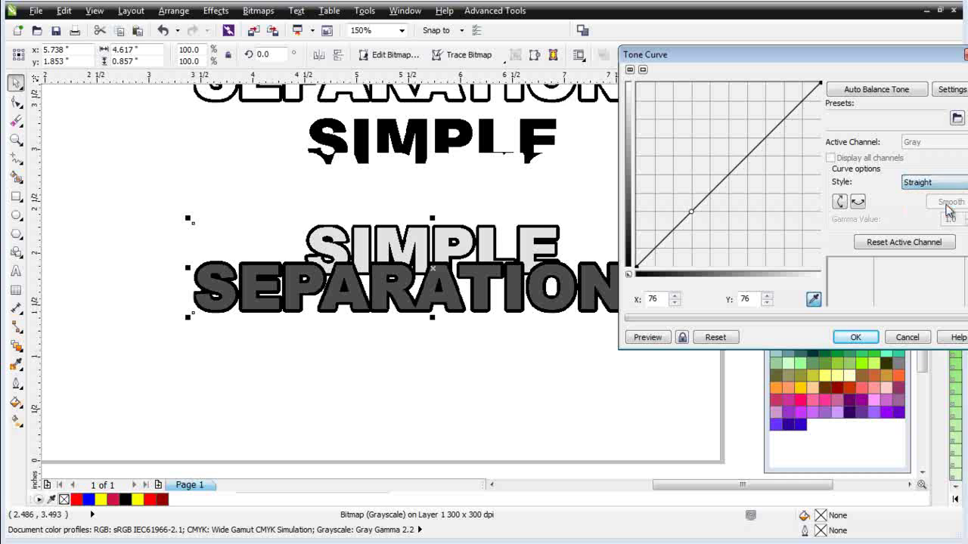
{"action": "left_click_drag", "start_coordinate": [883, 54], "coordinate": [853, 54]}
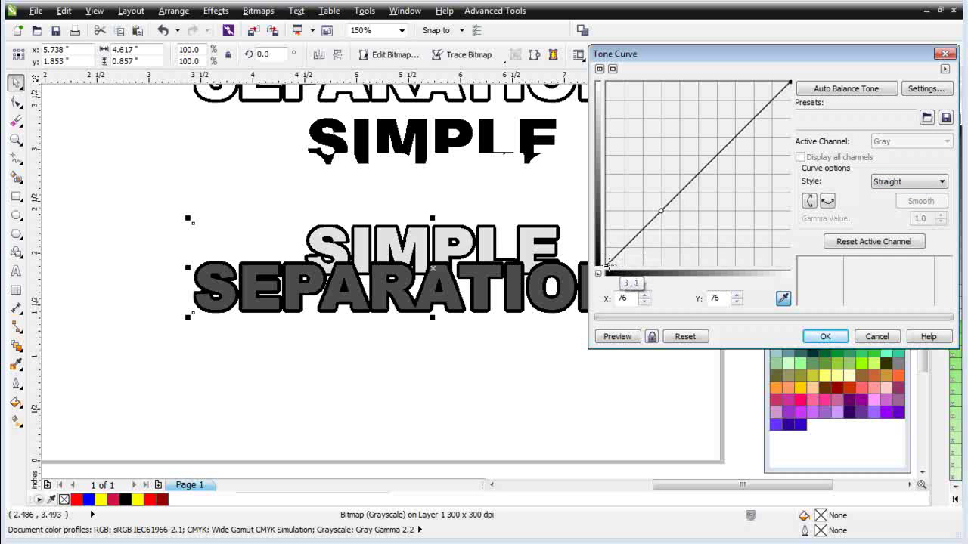
Add curve points at about X 59 and X 91 around the sampled tone and raise both and the black endpoint to Y 255.
{"action": "left_click", "coordinate": [649, 220]}
{"action": "left_click", "coordinate": [670, 201]}
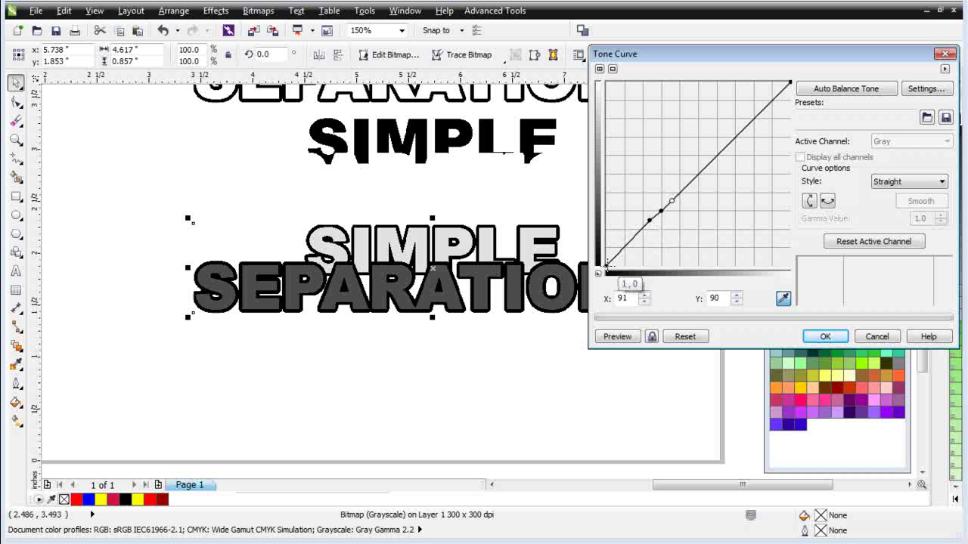
{"action": "left_click_drag", "start_coordinate": [613, 272], "coordinate": [607, 81]}
{"action": "left_click_drag", "start_coordinate": [648, 220], "coordinate": [649, 82]}
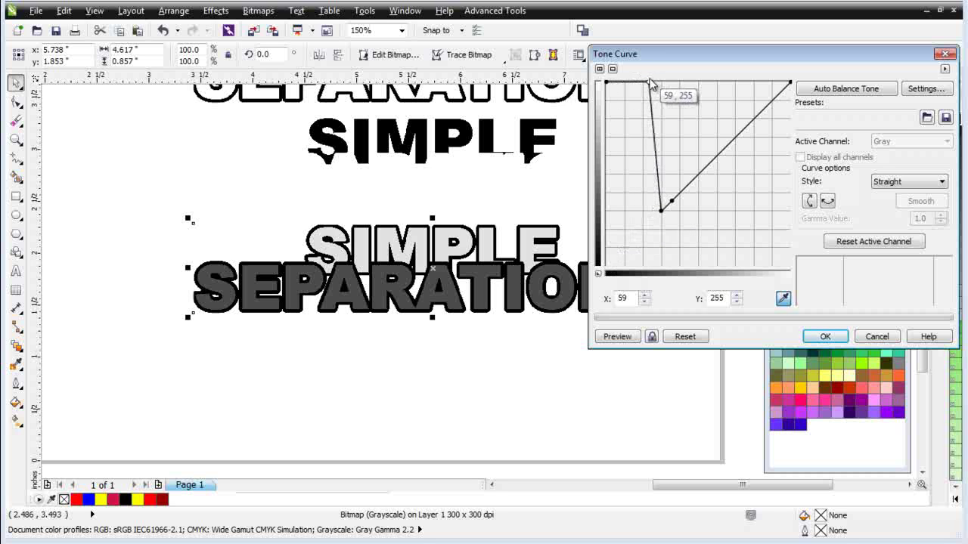
{"action": "left_click_drag", "start_coordinate": [673, 205], "coordinate": [672, 76]}
Set the Y value of the sampled dark-gray point at X 76 to 0 and preview the adjustment.
{"action": "left_click", "coordinate": [662, 213]}
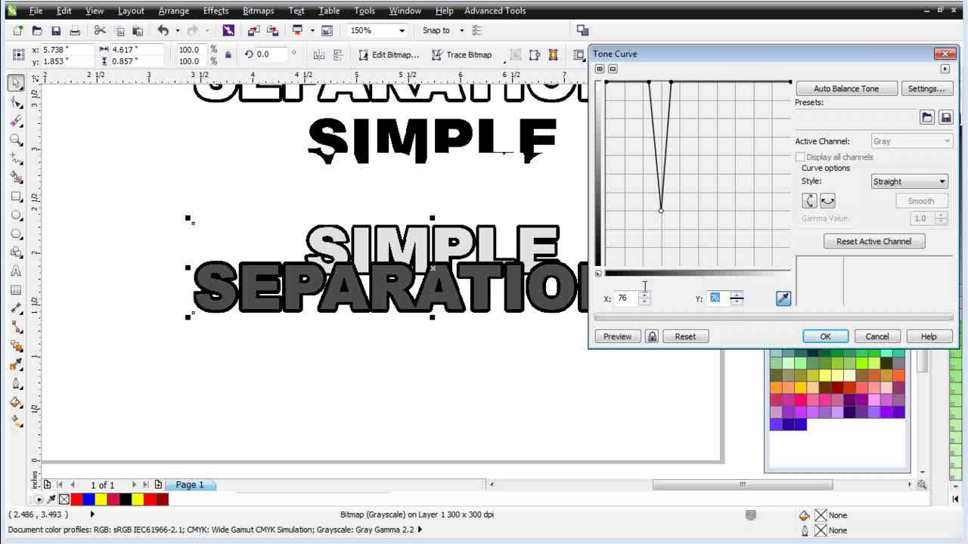
{"action": "left_click", "coordinate": [709, 297]}
{"action": "type", "text": "0"}
{"action": "key", "text": "Return"}
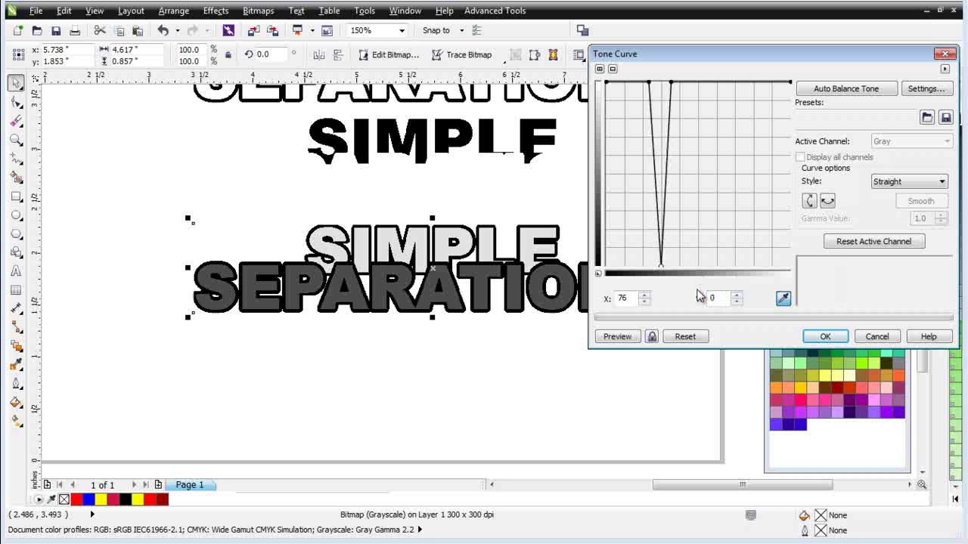
{"action": "left_click", "coordinate": [617, 336]}
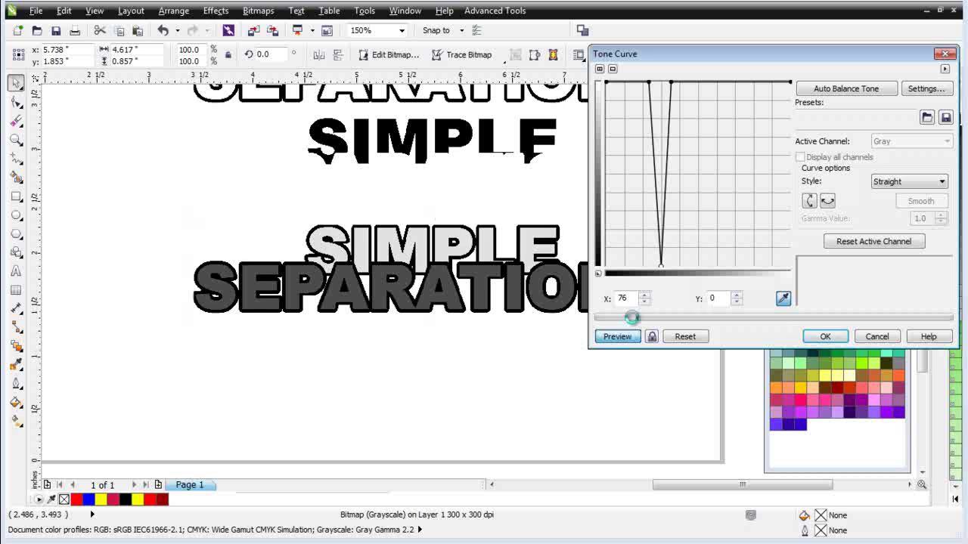
Apply the tone curve, convert the SEPARATIONS bitmap to 1-bit Line Art and color it red with no background fill.
{"action": "left_click", "coordinate": [820, 337]}
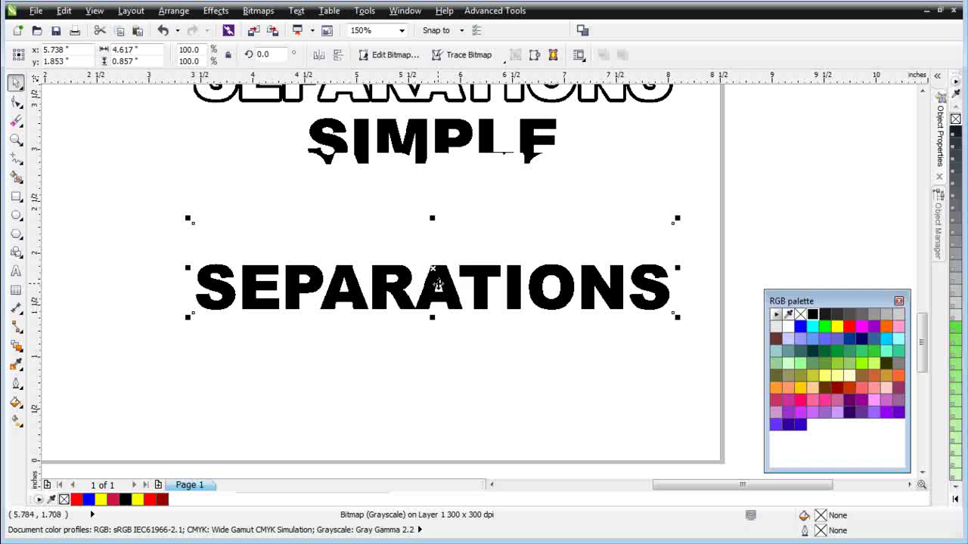
{"action": "left_click", "coordinate": [258, 11]}
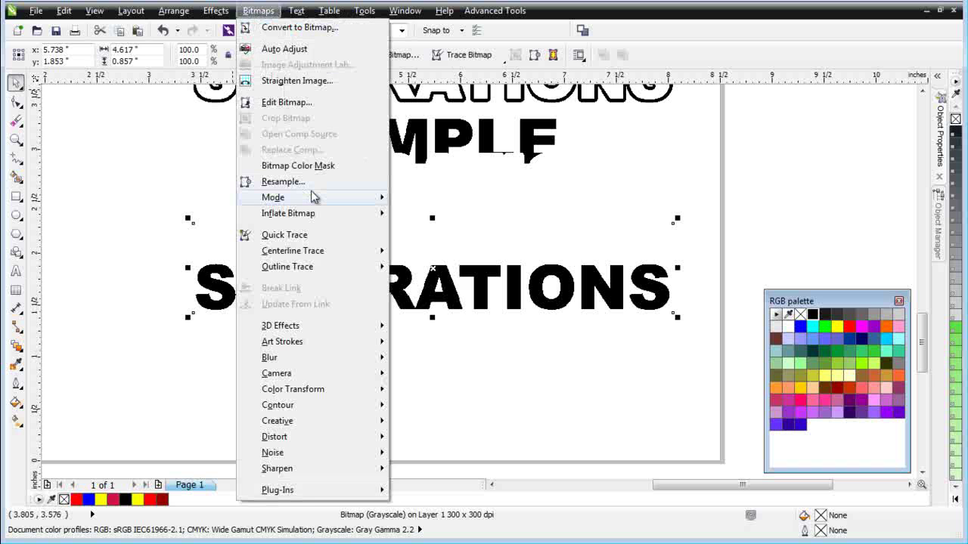
{"action": "mouse_move", "coordinate": [363, 200]}
{"action": "left_click", "coordinate": [451, 199]}
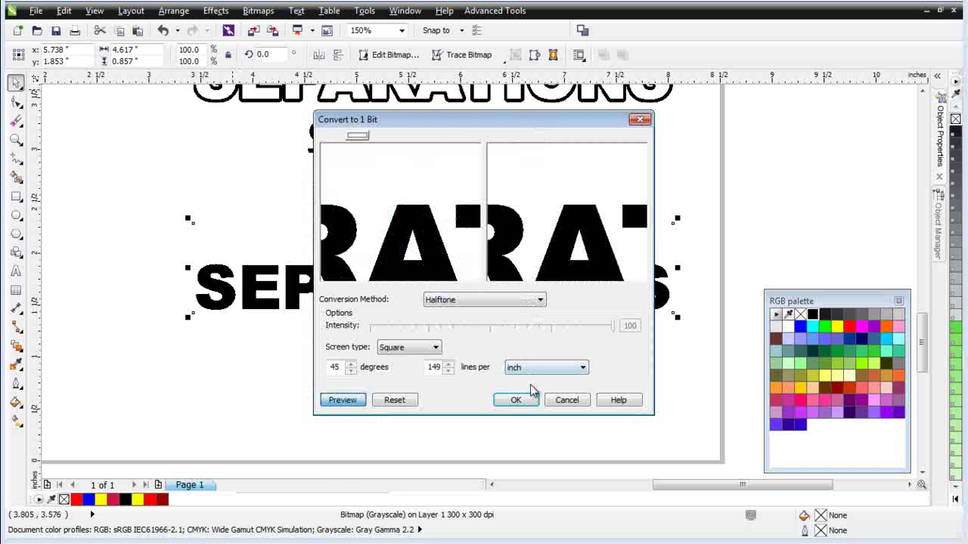
{"action": "left_click", "coordinate": [540, 301]}
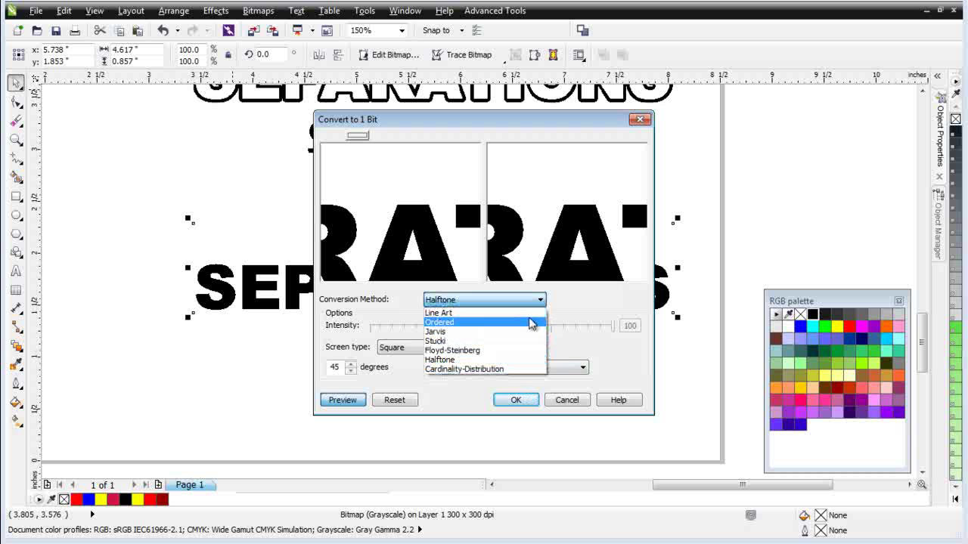
{"action": "left_click", "coordinate": [534, 313]}
{"action": "left_click_drag", "start_coordinate": [493, 327], "coordinate": [551, 327]}
{"action": "left_click", "coordinate": [516, 400]}
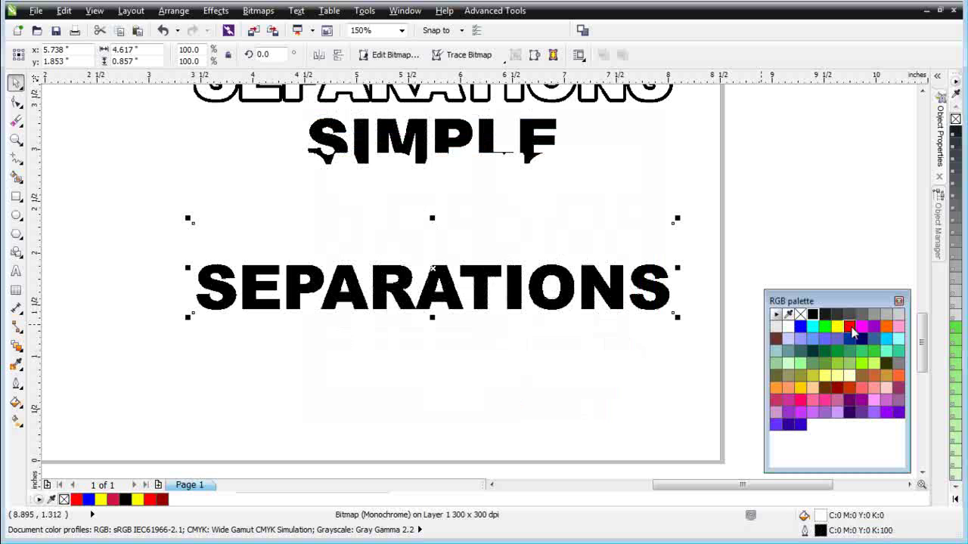
{"action": "right_click", "coordinate": [851, 329]}
{"action": "left_click", "coordinate": [800, 314]}
Convert the isolated SIMPLE bitmap to 1-bit Line Art and color it yellow with no background fill.
{"action": "left_click", "coordinate": [432, 139]}
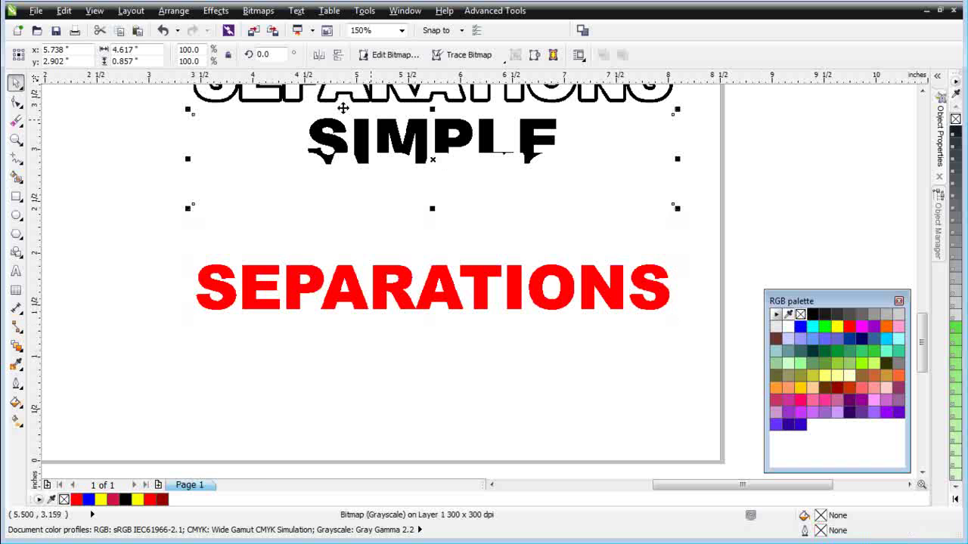
{"action": "left_click", "coordinate": [258, 10]}
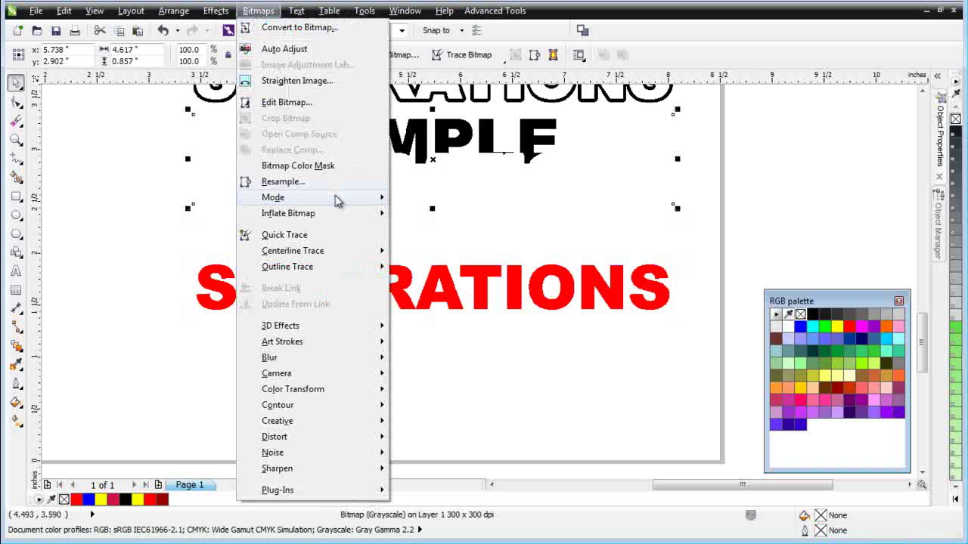
{"action": "mouse_move", "coordinate": [338, 200]}
{"action": "left_click", "coordinate": [446, 199]}
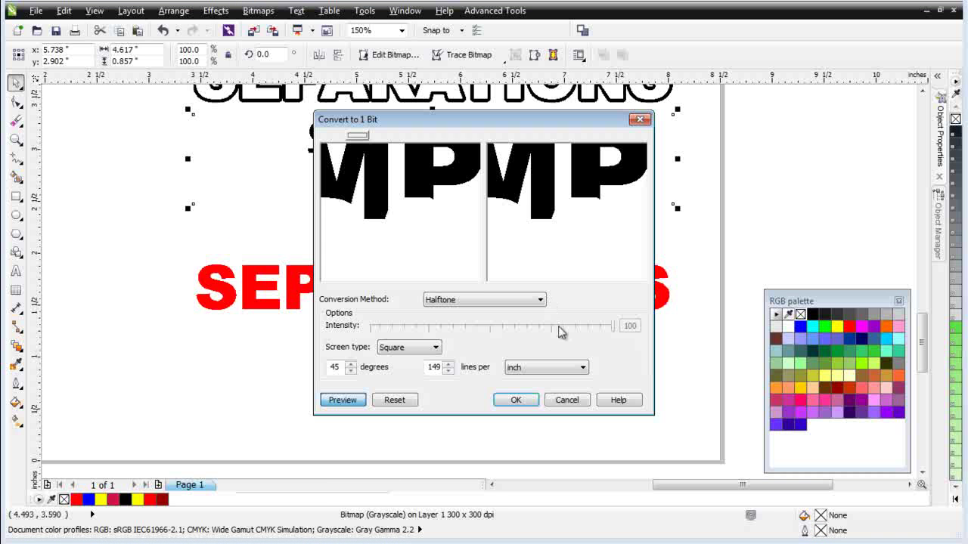
{"action": "left_click", "coordinate": [541, 302]}
{"action": "left_click", "coordinate": [534, 310]}
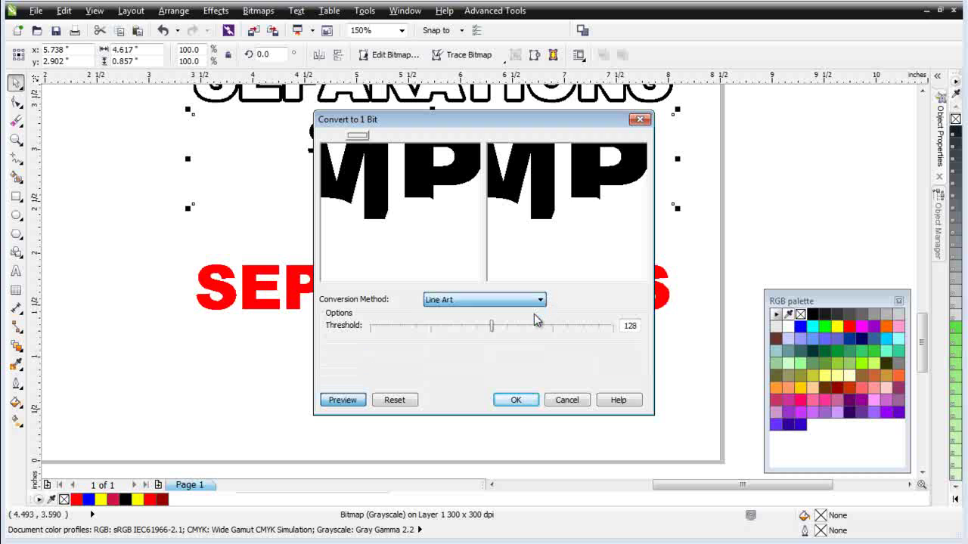
{"action": "left_click", "coordinate": [515, 400]}
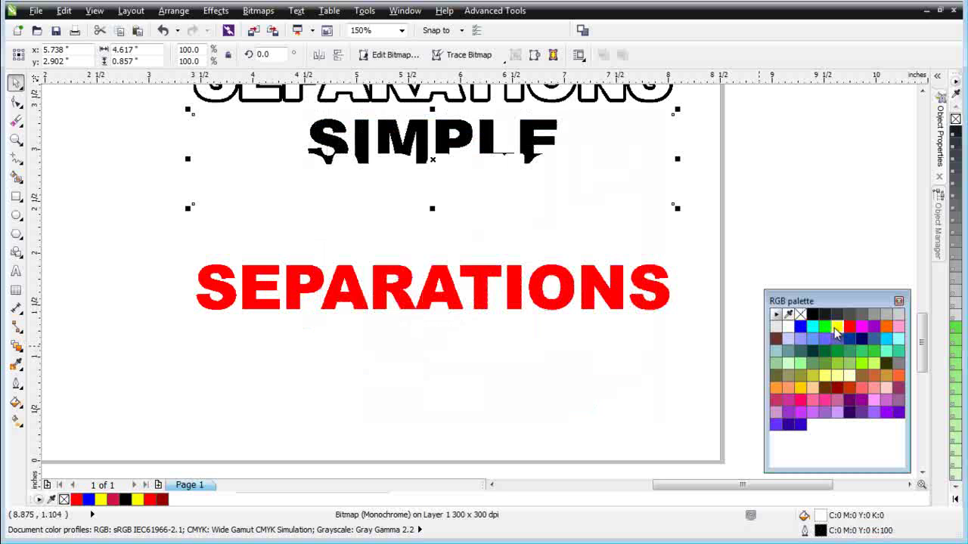
{"action": "right_click", "coordinate": [836, 326]}
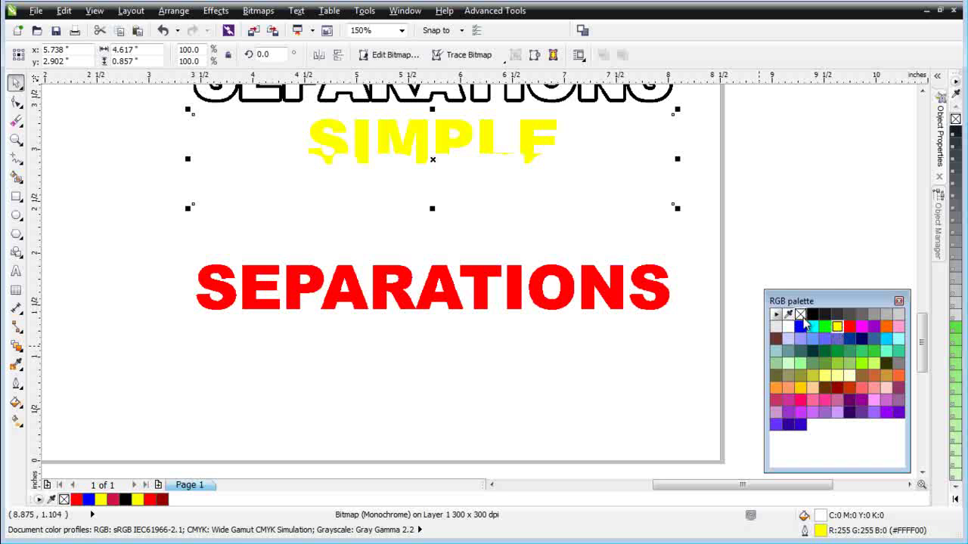
Convert the black outline bitmap of SIMPLE SEPARATIONS to 1-bit Line Art, keeping it black with no background fill.
{"action": "left_click", "coordinate": [484, 100]}
{"action": "scroll", "coordinate": [507, 102], "scroll_direction": "up", "scroll_amount": 2}
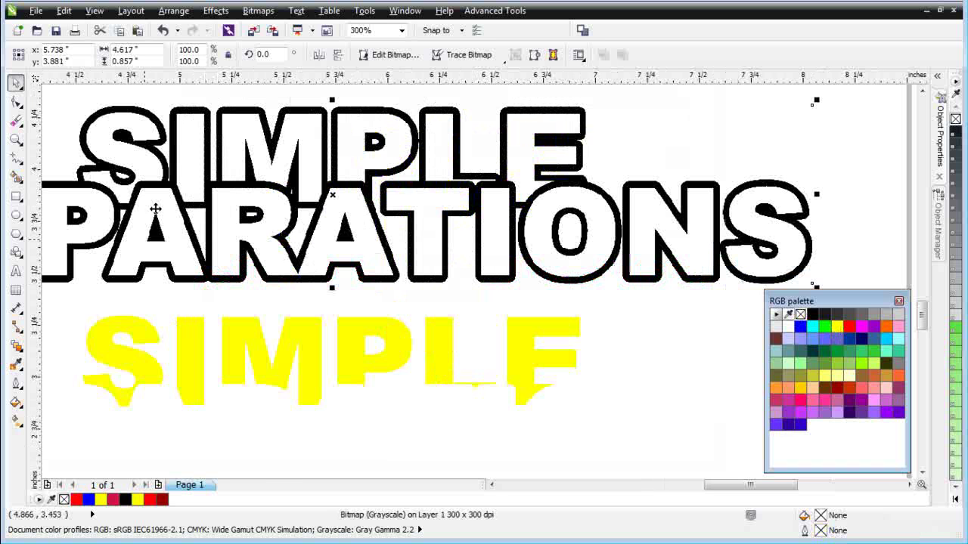
{"action": "left_click", "coordinate": [273, 15]}
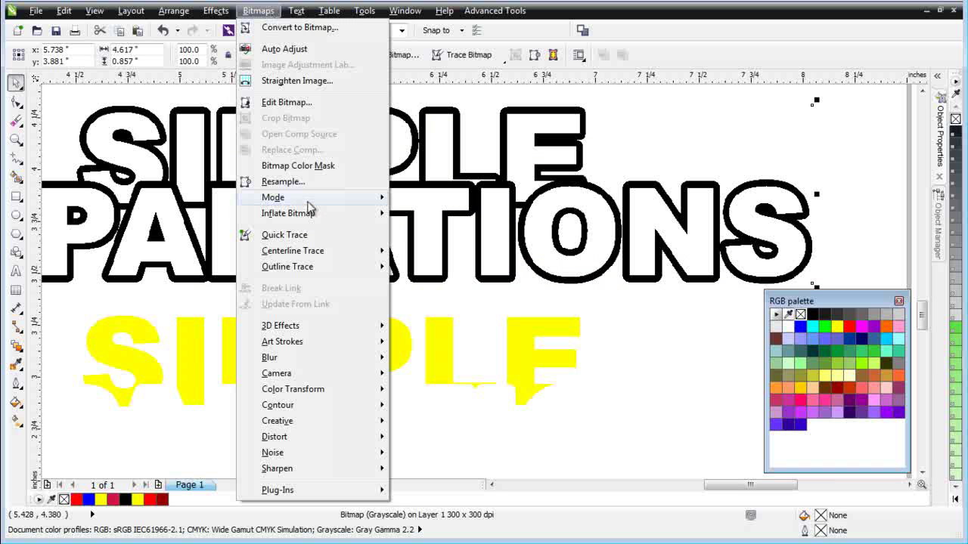
{"action": "mouse_move", "coordinate": [310, 199]}
{"action": "left_click", "coordinate": [470, 200]}
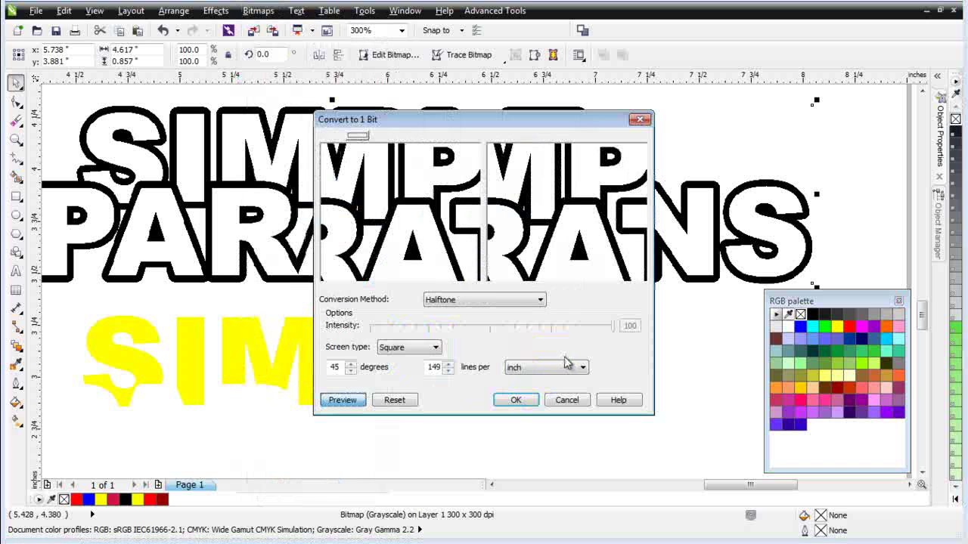
{"action": "left_click", "coordinate": [541, 301]}
{"action": "left_click", "coordinate": [530, 310]}
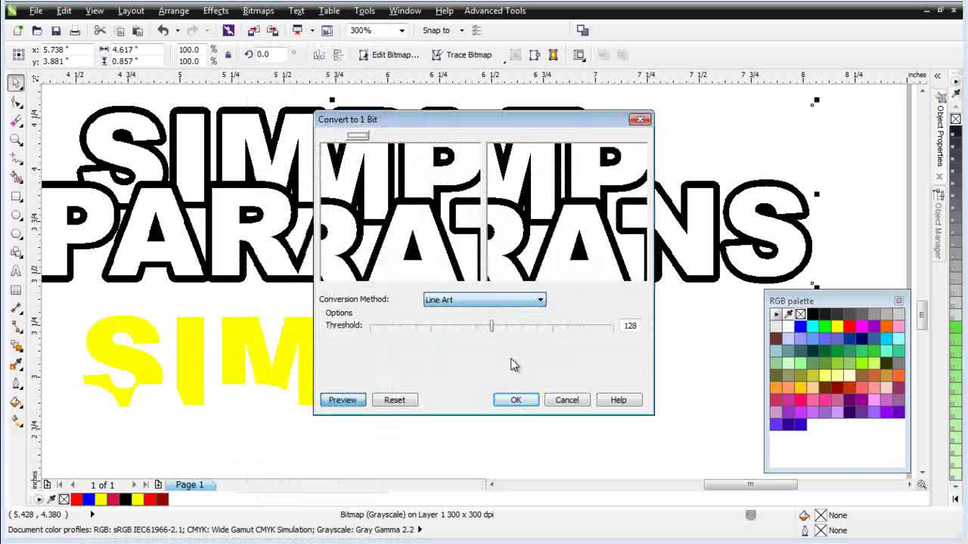
{"action": "left_click", "coordinate": [515, 400]}
Select the outline, yellow and red separations together and align them exactly on top of one another.
{"action": "key", "text": "F3"}
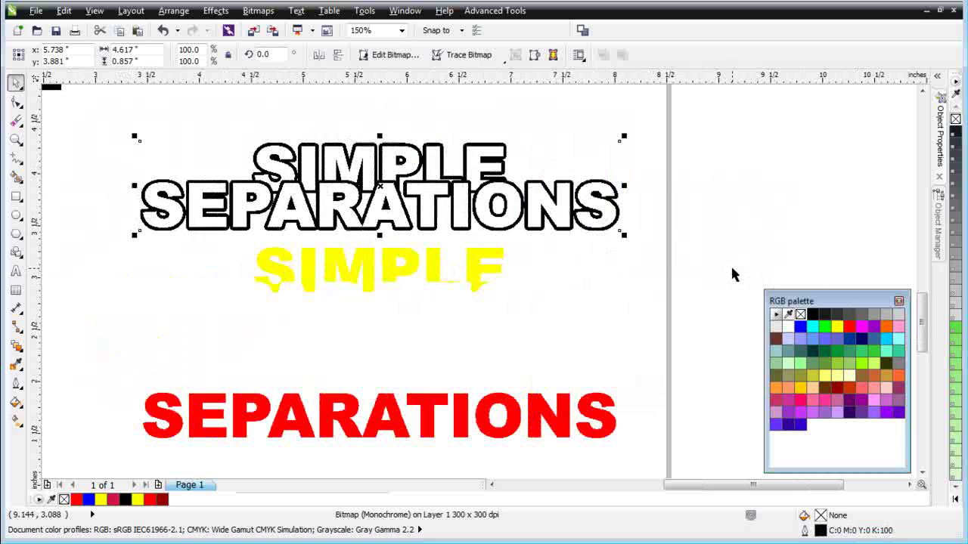
{"action": "key", "text": "F3"}
{"action": "left_click_drag", "start_coordinate": [508, 202], "coordinate": [119, 421]}
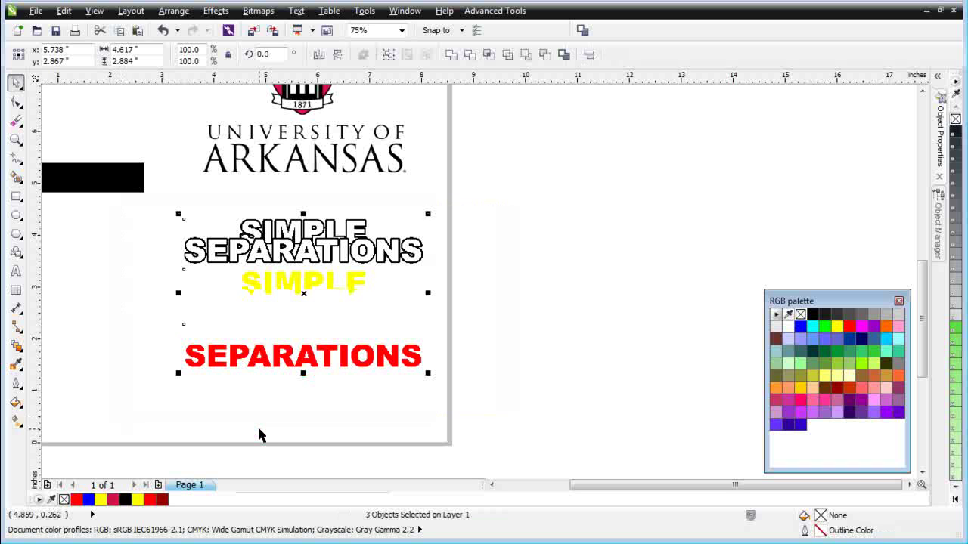
{"action": "key", "text": "ctrl+z"}
{"action": "key", "text": "F2"}
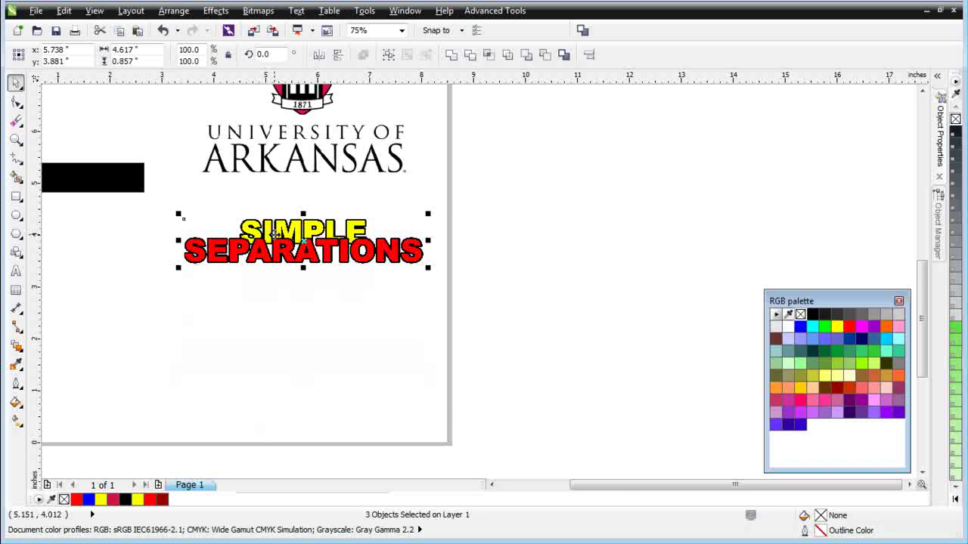
{"action": "left_click", "coordinate": [273, 235]}
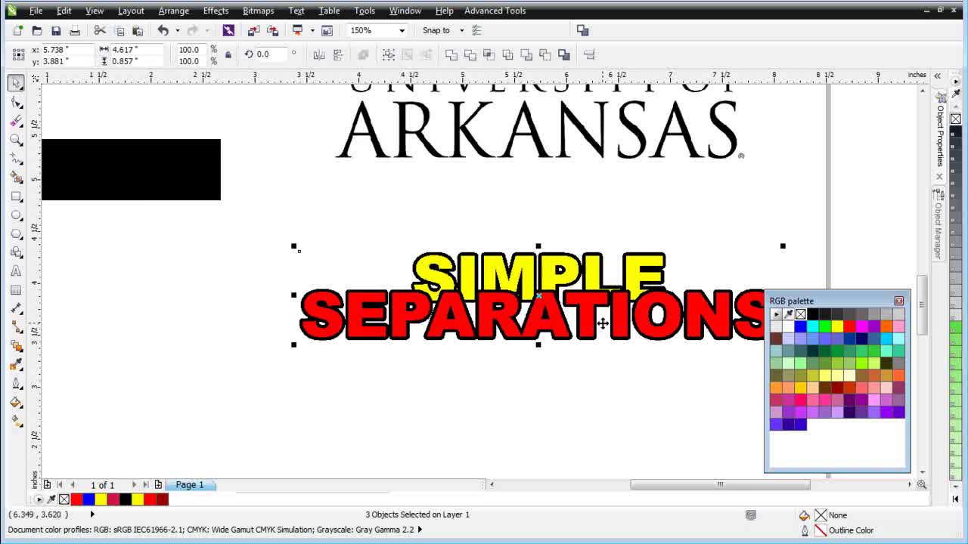
Move the University of Arkansas logo into the empty area beside the page and place a copy next to it.
{"action": "scroll", "coordinate": [597, 328], "scroll_direction": "down", "scroll_amount": 2}
{"action": "scroll", "coordinate": [488, 249], "scroll_direction": "down", "scroll_amount": 1}
{"action": "left_click", "coordinate": [469, 249]}
{"action": "left_click_drag", "start_coordinate": [447, 227], "coordinate": [670, 206]}
{"action": "scroll", "coordinate": [670, 206], "scroll_direction": "up", "scroll_amount": 3}
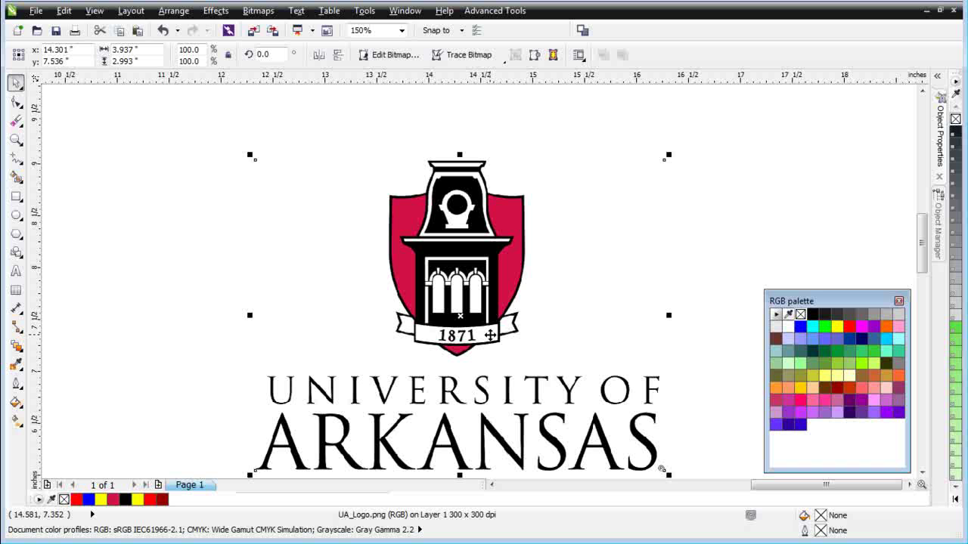
{"action": "left_click_drag", "start_coordinate": [490, 335], "coordinate": [822, 277]}
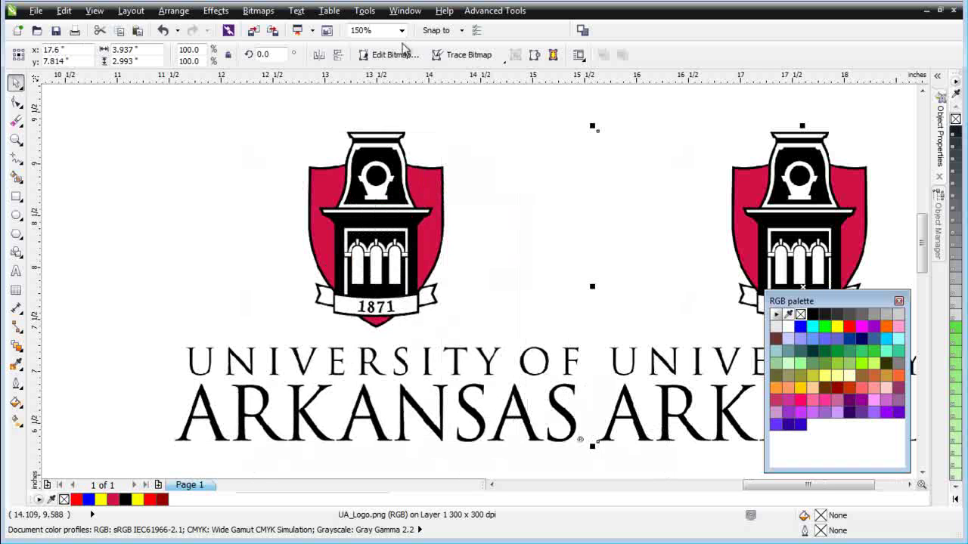
Convert the copied logo to grayscale and place a duplicate of the grayscale version beside it.
{"action": "left_click", "coordinate": [258, 11]}
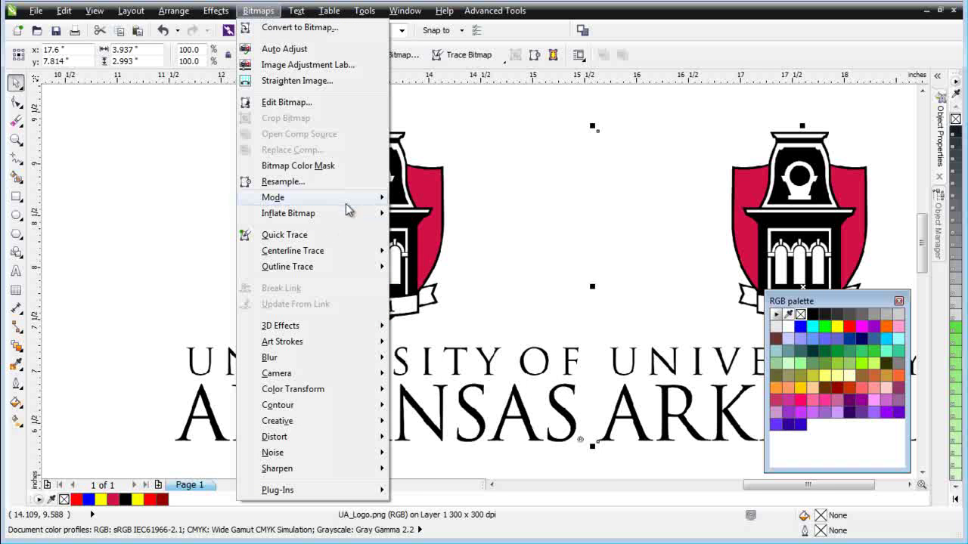
{"action": "mouse_move", "coordinate": [357, 200]}
{"action": "left_click", "coordinate": [460, 213]}
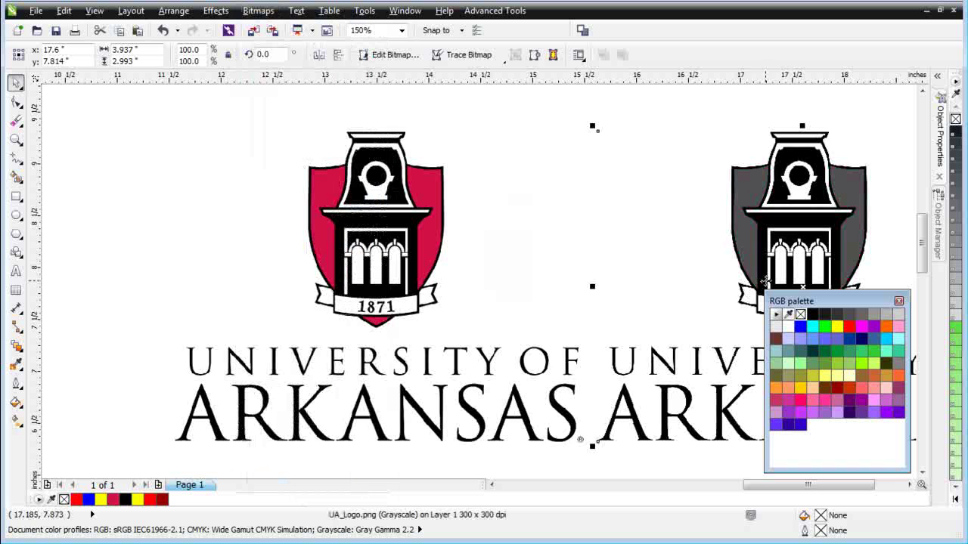
{"action": "key", "text": "F3"}
{"action": "left_click_drag", "start_coordinate": [507, 270], "coordinate": [725, 277]}
Apply Sample/Target Balance to the middle grayscale logo, sampling the shield's dark gray with white as its target.
{"action": "left_click", "coordinate": [494, 291]}
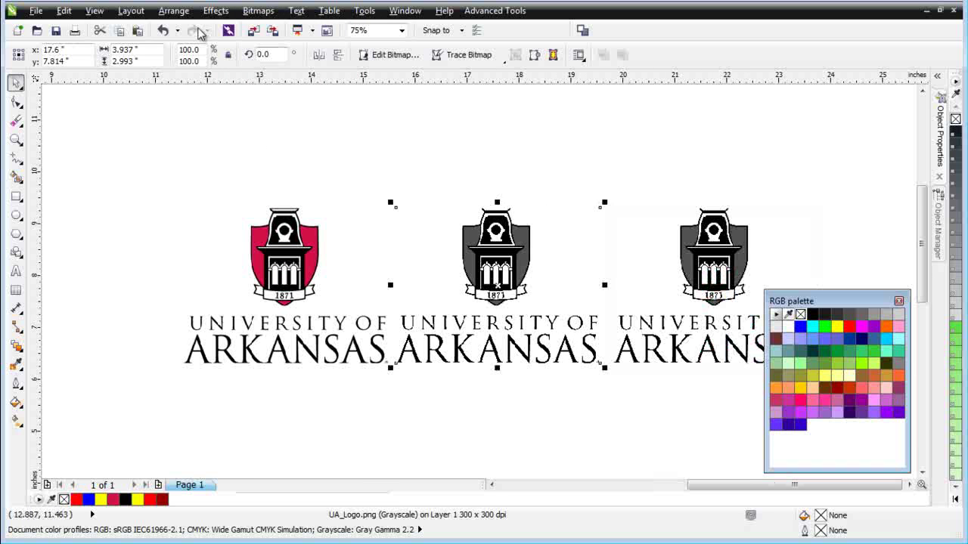
{"action": "left_click", "coordinate": [215, 10]}
{"action": "mouse_move", "coordinate": [264, 31]}
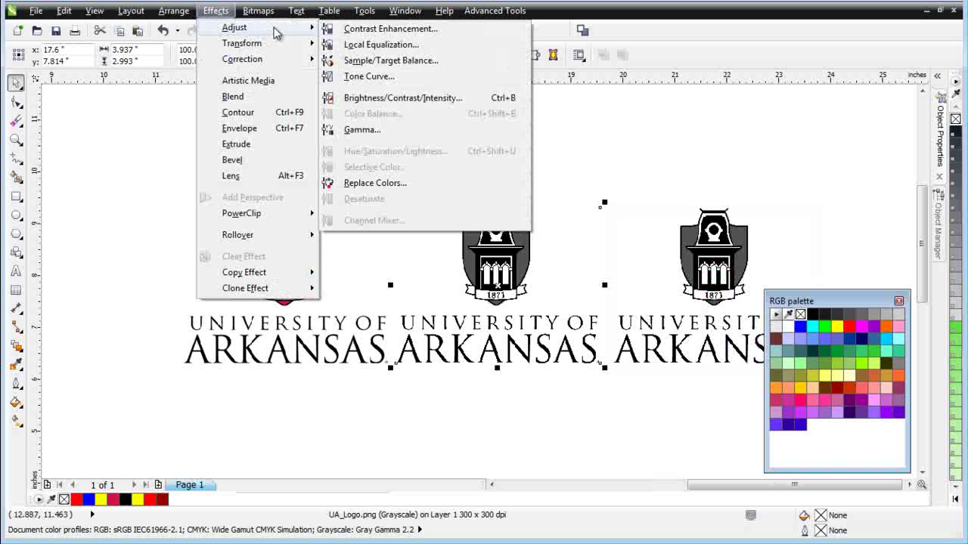
{"action": "left_click", "coordinate": [391, 60]}
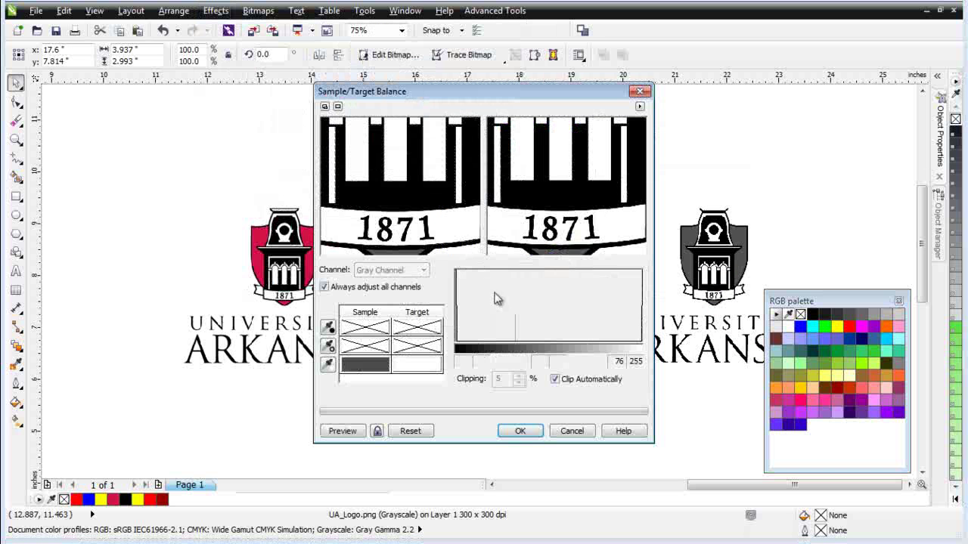
{"action": "left_click", "coordinate": [327, 363]}
{"action": "left_click", "coordinate": [404, 245]}
{"action": "left_click", "coordinate": [342, 431]}
{"action": "left_click", "coordinate": [520, 431]}
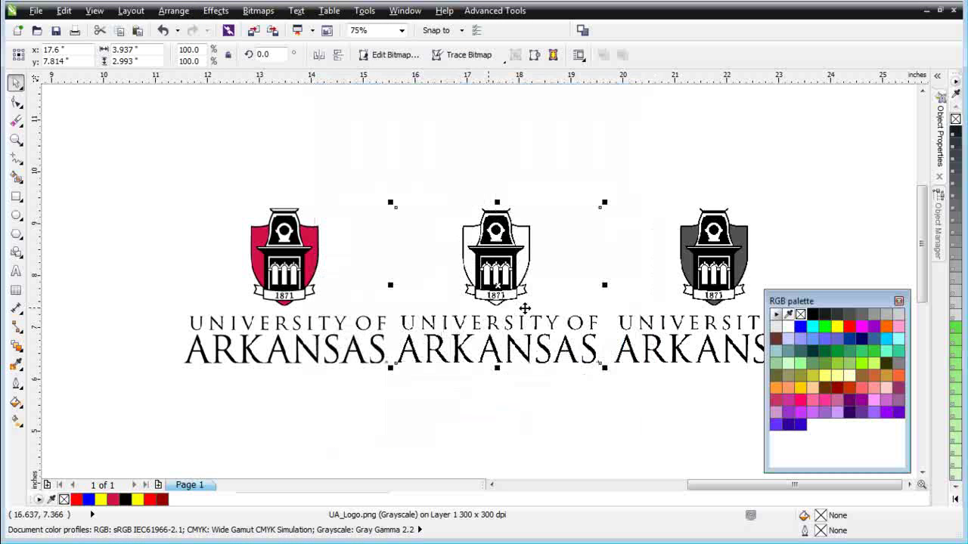
Start a Tone Curve adjustment on the second grayscale logo, sample the shield's dark gray and set the curve style to Straight.
{"action": "left_click", "coordinate": [725, 293]}
{"action": "key", "text": "shift+F2"}
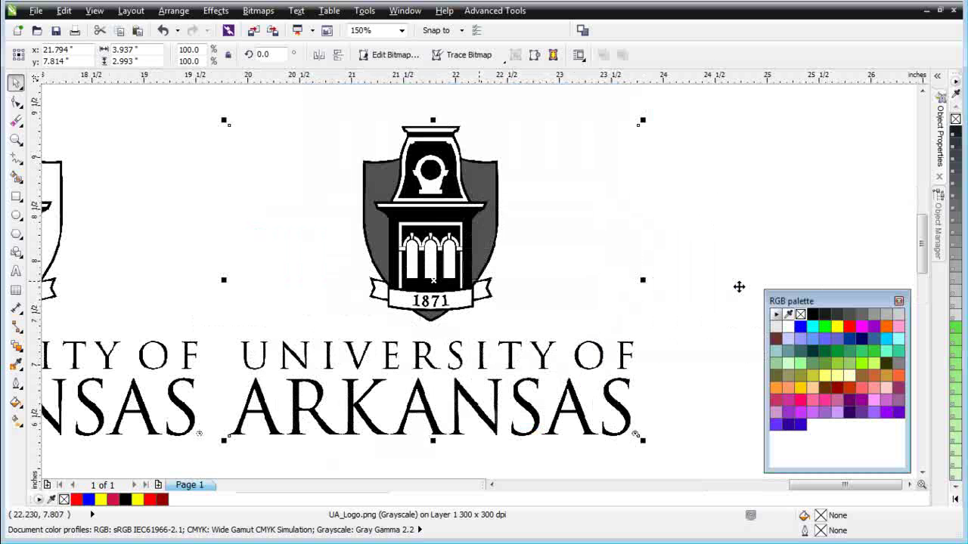
{"action": "left_click", "coordinate": [222, 10]}
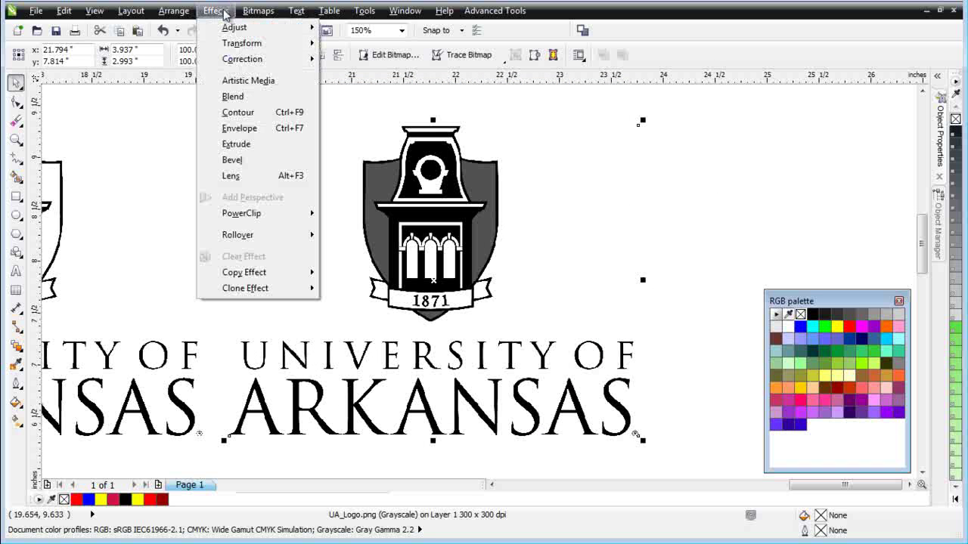
{"action": "mouse_move", "coordinate": [235, 29]}
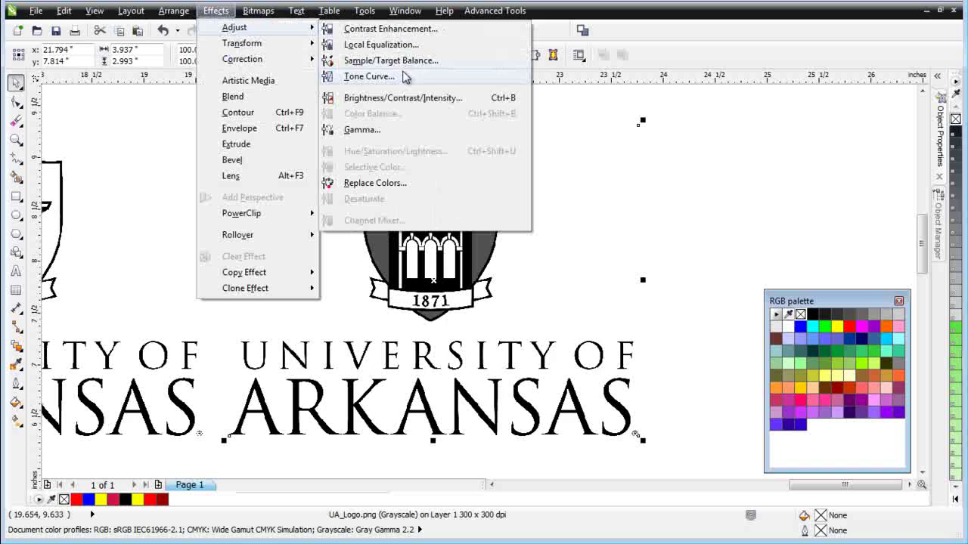
{"action": "left_click", "coordinate": [369, 76]}
{"action": "left_click_drag", "start_coordinate": [536, 122], "coordinate": [833, 78]}
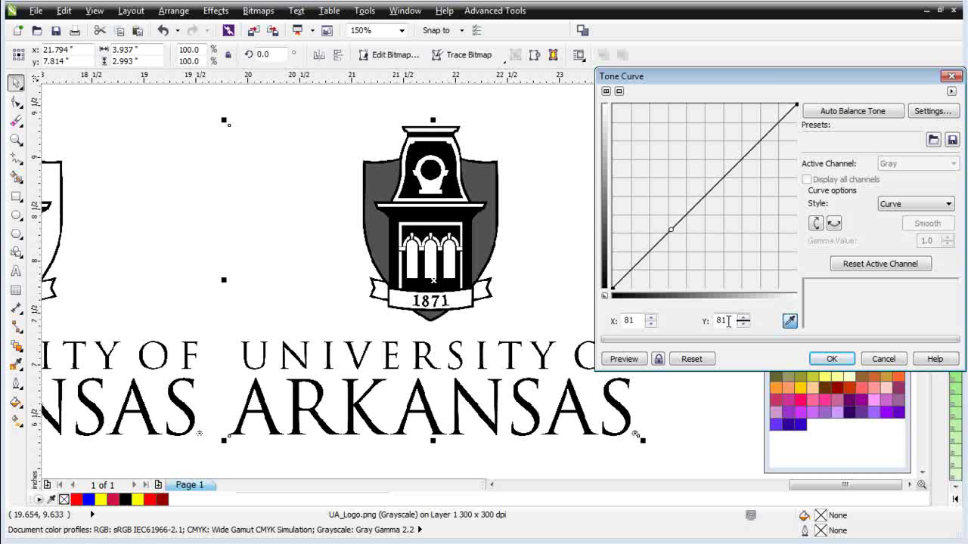
{"action": "left_click", "coordinate": [949, 205]}
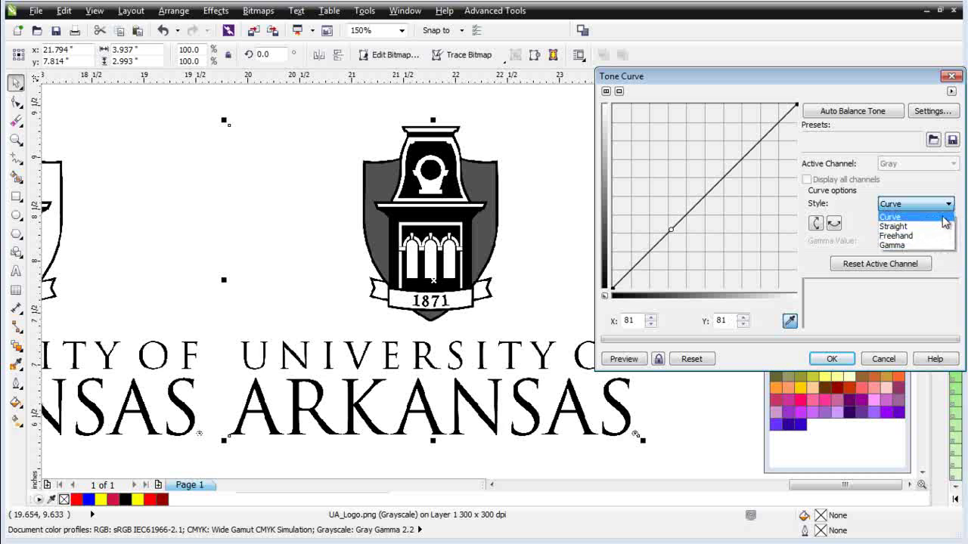
{"action": "left_click", "coordinate": [936, 226]}
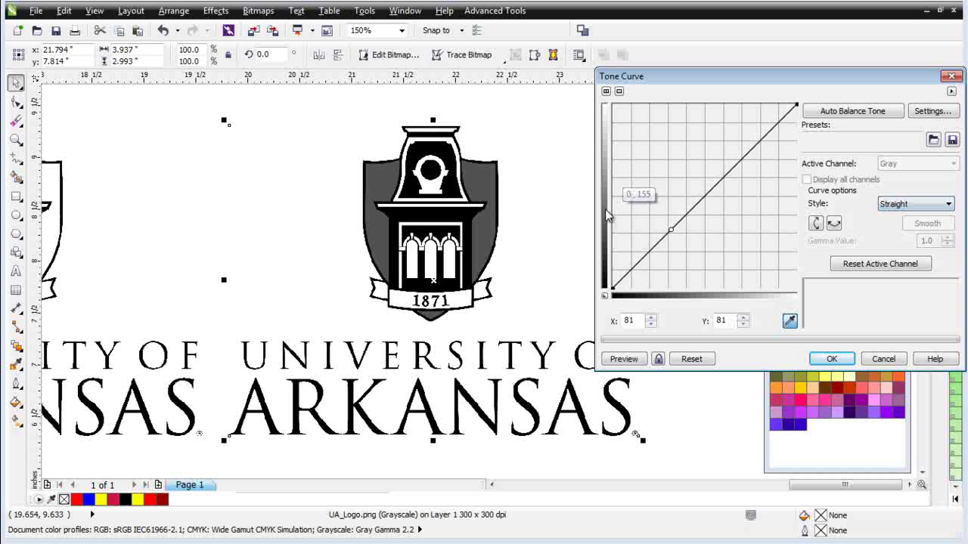
Add curve points just below and just above the sampled gray tone and raise the curve's black end point to 255.
{"action": "left_click", "coordinate": [664, 234]}
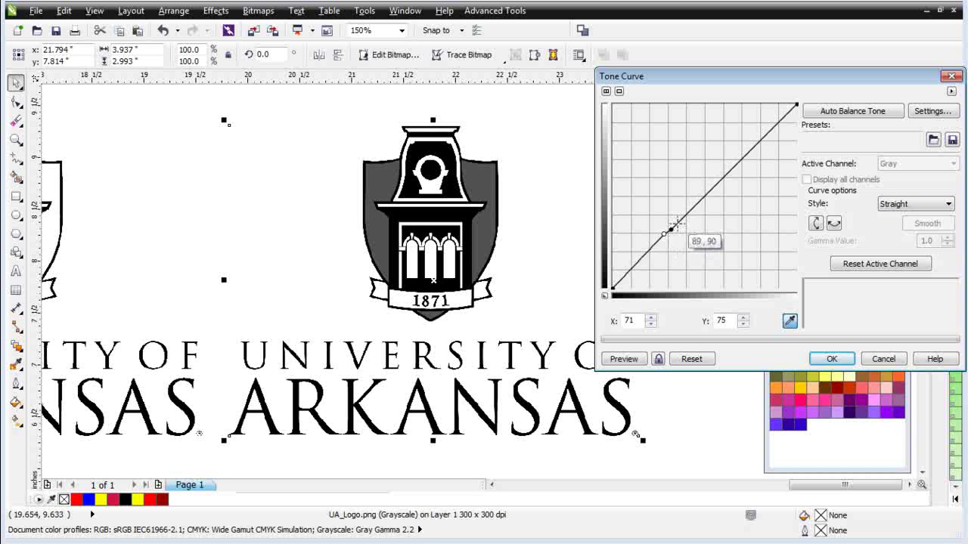
{"action": "left_click", "coordinate": [676, 224]}
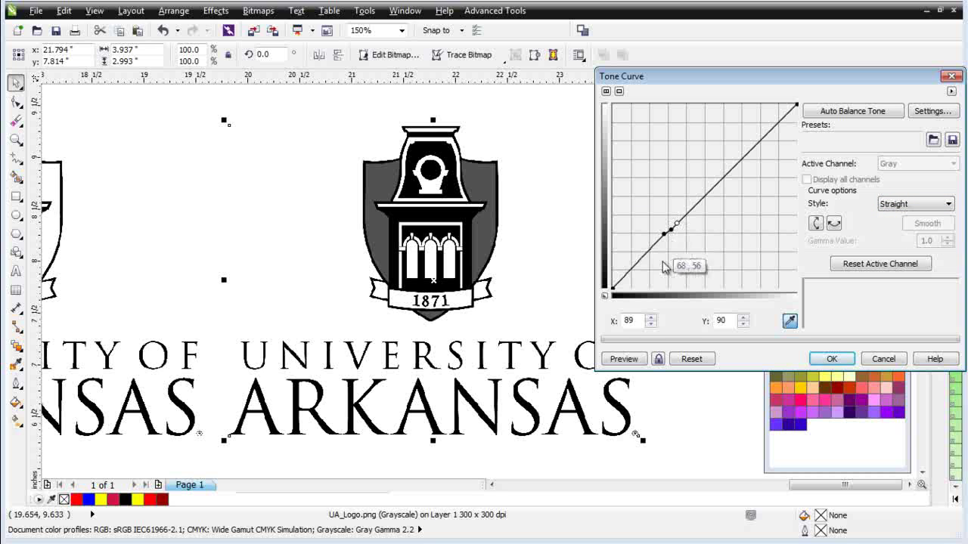
{"action": "left_click", "coordinate": [612, 286]}
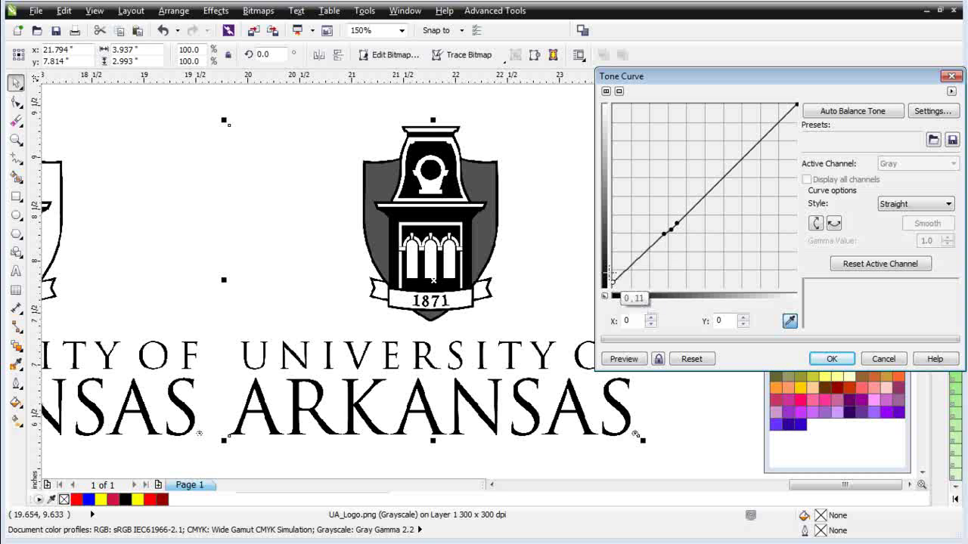
{"action": "left_click_drag", "start_coordinate": [612, 285], "coordinate": [613, 106]}
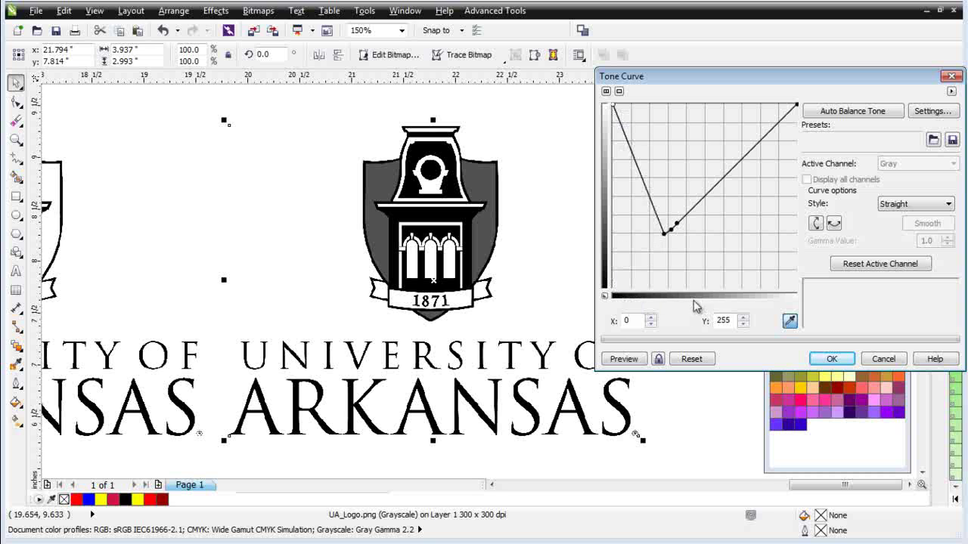
Set the point below the sampled tone to X 80, Y 255 and the point above it to X 82, Y 255.
{"action": "left_click", "coordinate": [663, 234]}
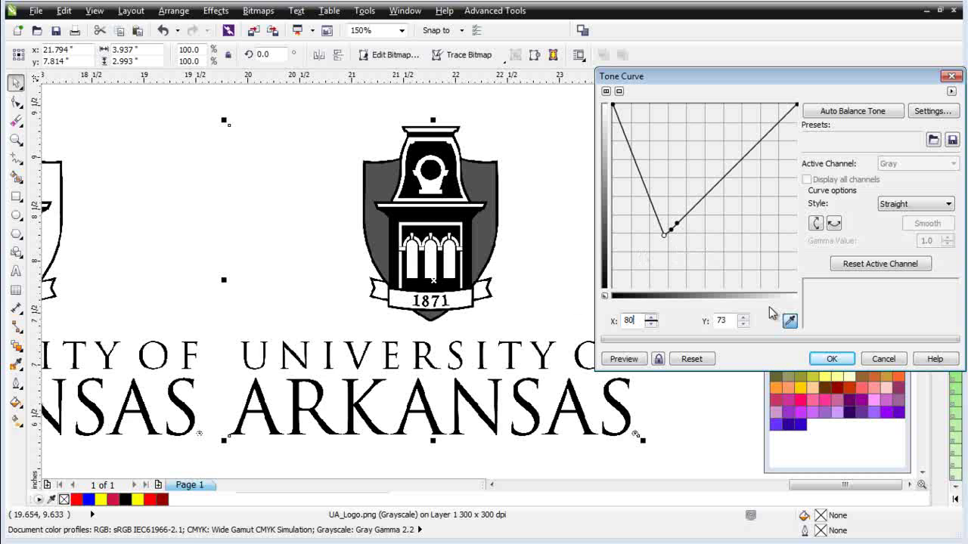
{"action": "key", "text": "Tab"}
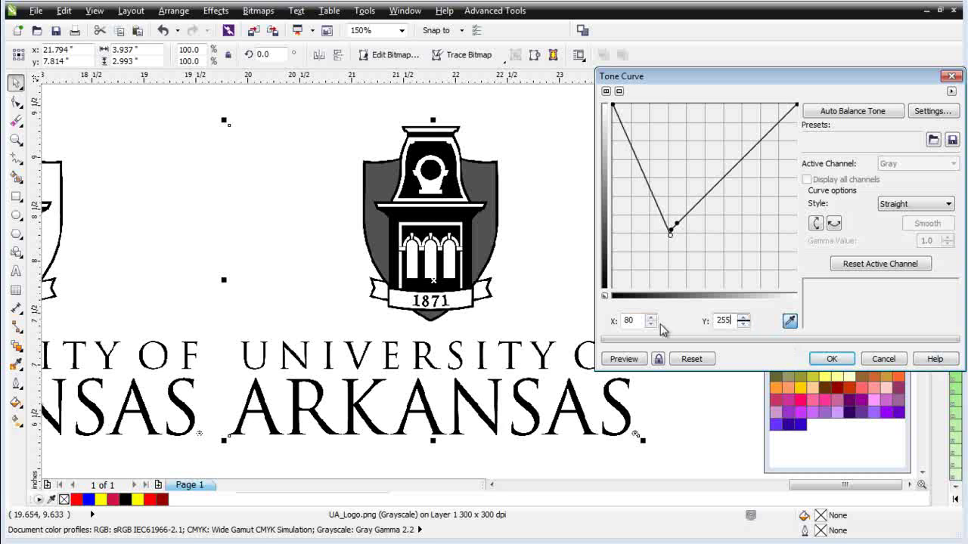
{"action": "type", "text": "255"}
{"action": "key", "text": "Tab"}
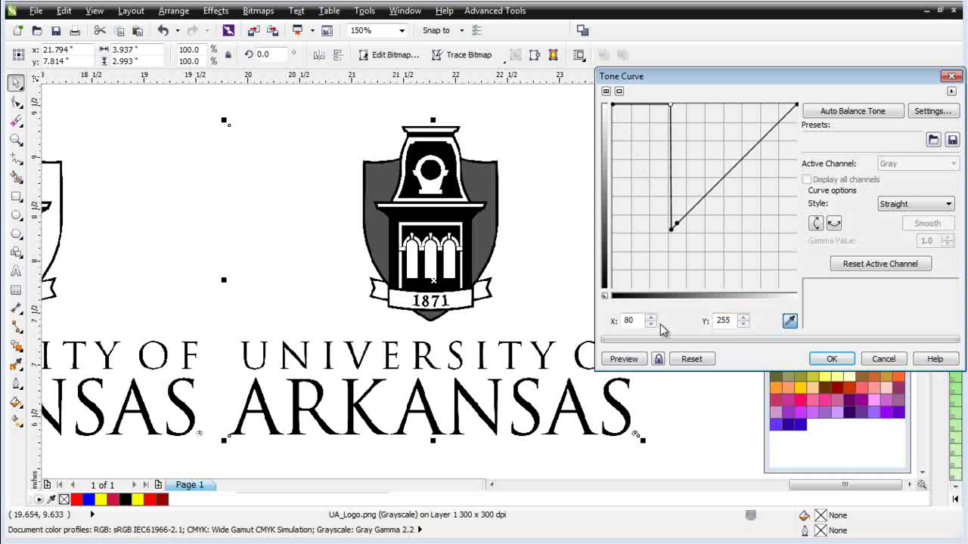
{"action": "left_click", "coordinate": [677, 222]}
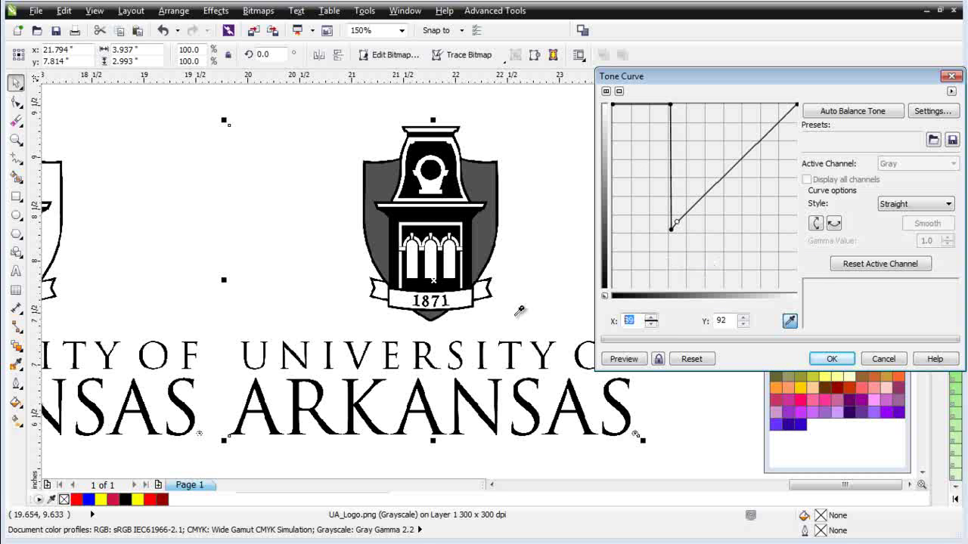
{"action": "type", "text": "82"}
{"action": "left_click", "coordinate": [725, 321]}
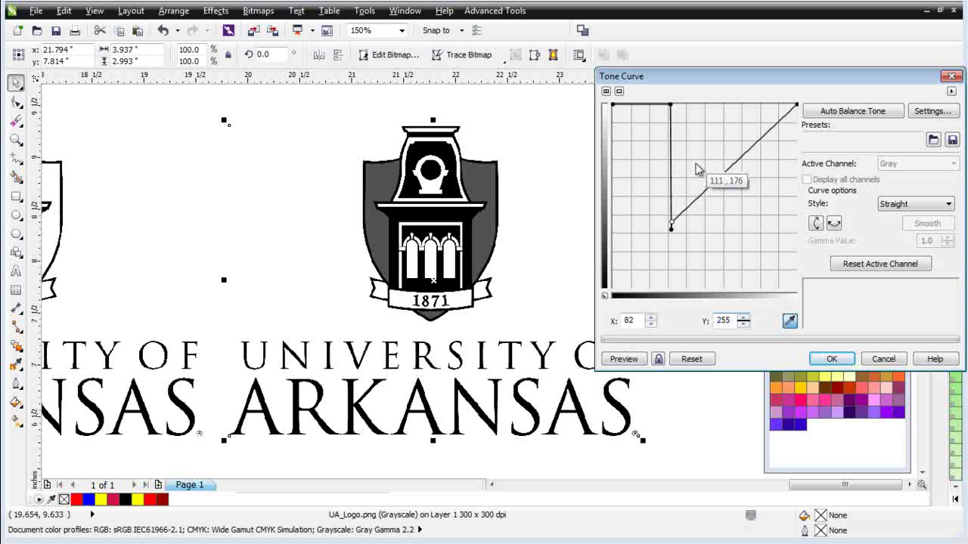
{"action": "key", "text": "Return"}
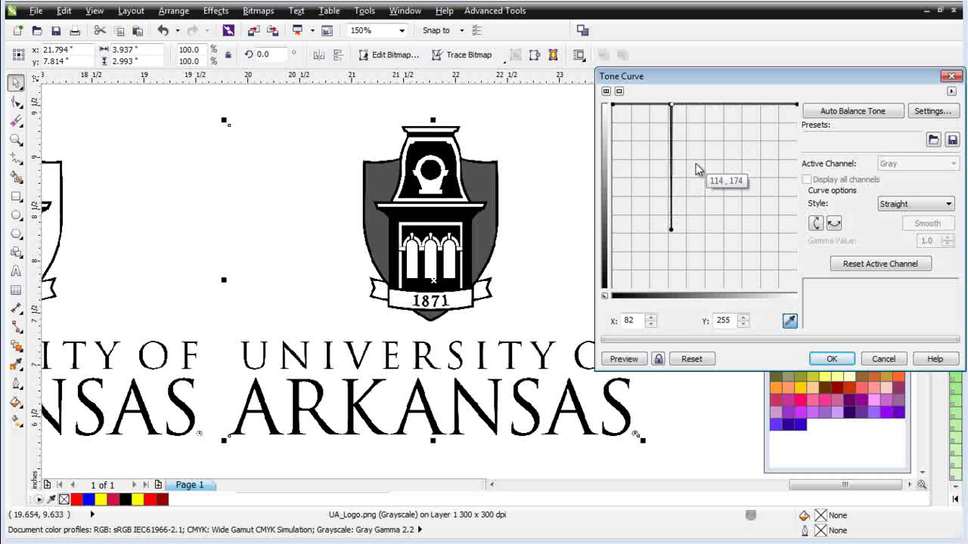
Set the sampled point at X 81 to Y 0, preview the result and apply the tone curve.
{"action": "left_click", "coordinate": [671, 230]}
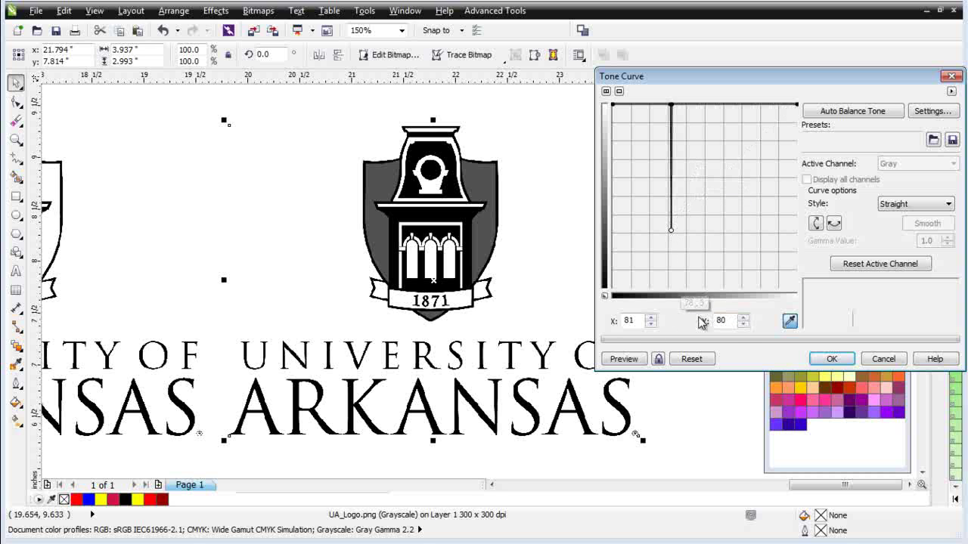
{"action": "double_click", "coordinate": [729, 322]}
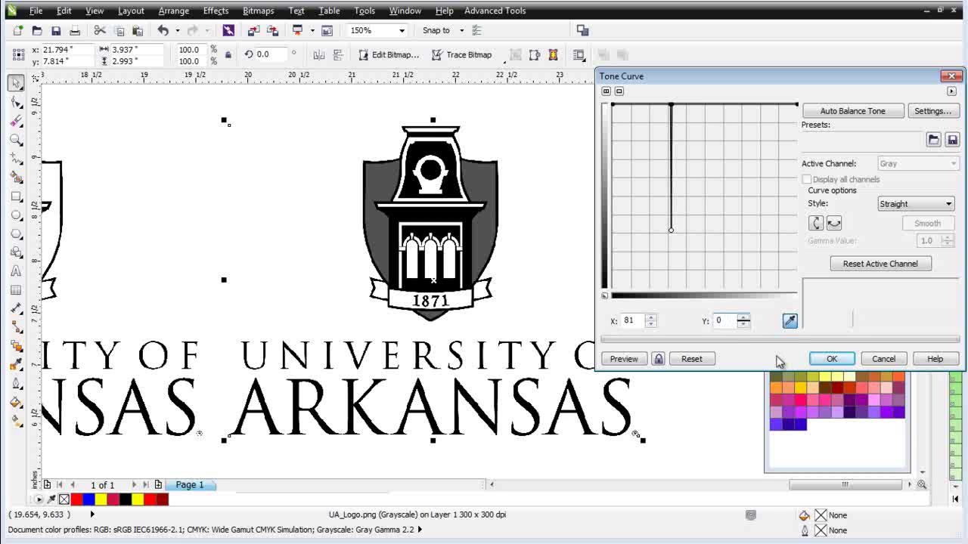
{"action": "key", "text": "Return"}
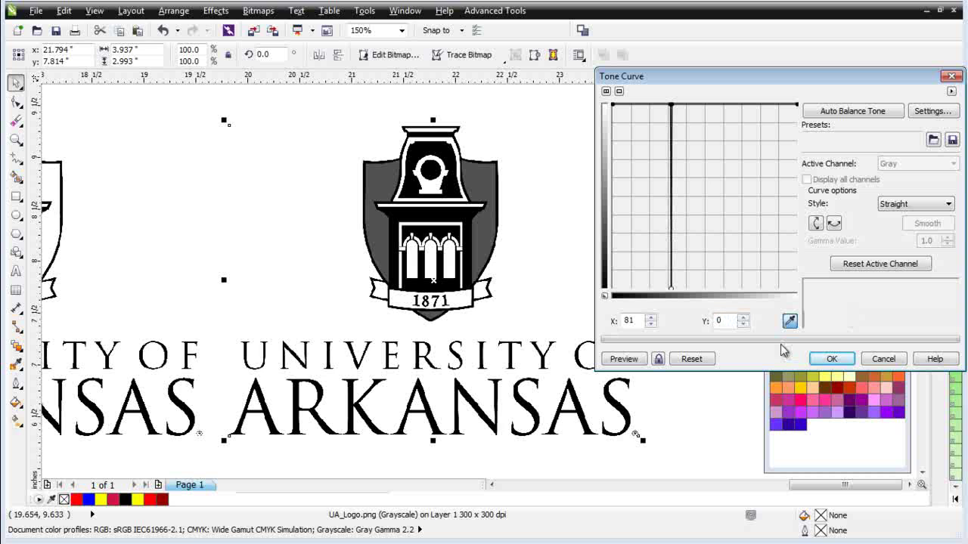
{"action": "left_click", "coordinate": [622, 358]}
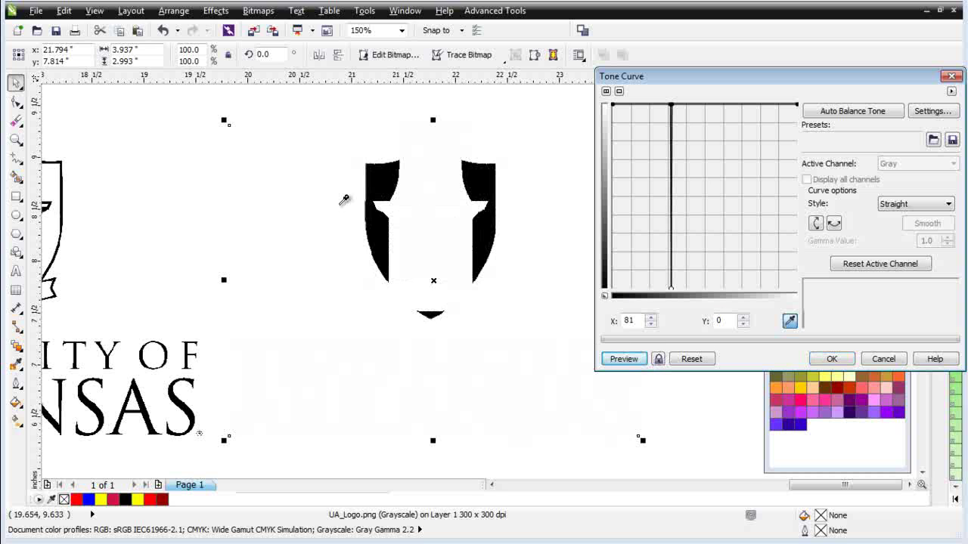
{"action": "left_click", "coordinate": [832, 358]}
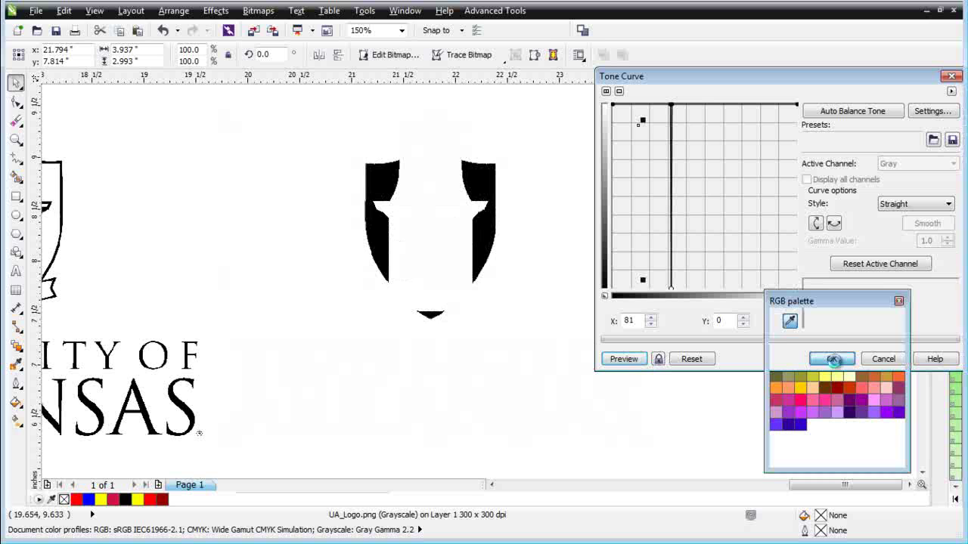
Convert the middle grayscale logo to 1-bit black and white using Line Art with threshold 250, and remove its white background fill.
{"action": "scroll", "coordinate": [439, 264], "scroll_direction": "down", "scroll_amount": 4}
{"action": "scroll", "coordinate": [426, 291], "scroll_direction": "up", "scroll_amount": 3}
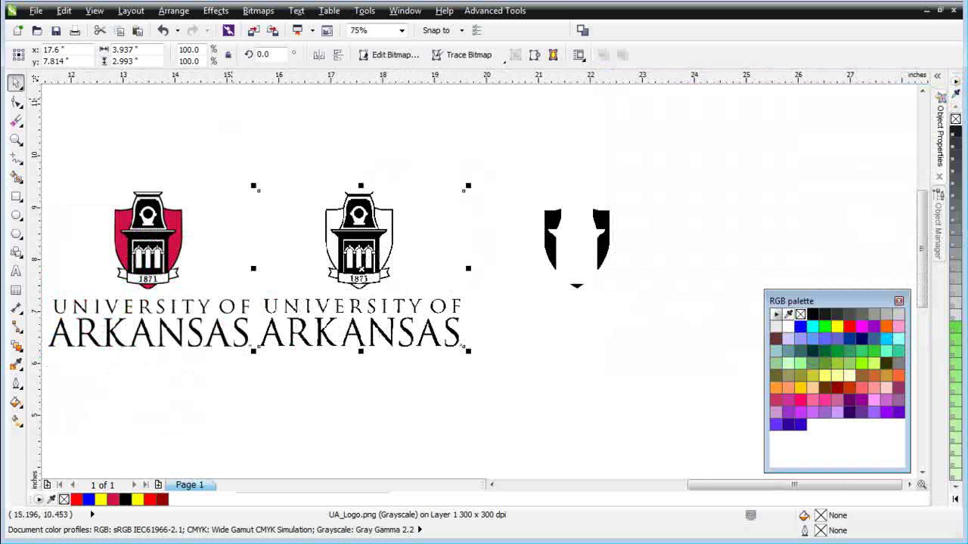
{"action": "left_click", "coordinate": [258, 11]}
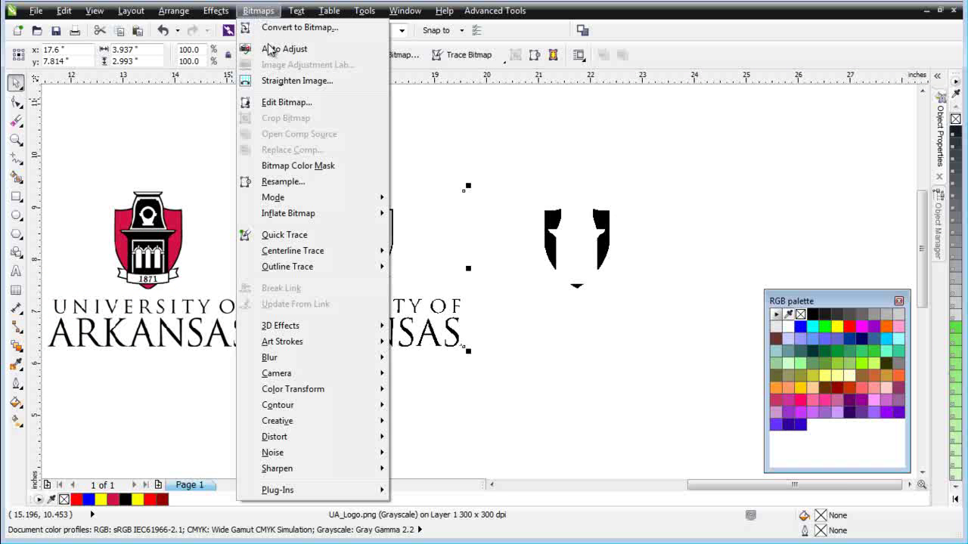
{"action": "mouse_move", "coordinate": [318, 199]}
{"action": "left_click", "coordinate": [454, 200]}
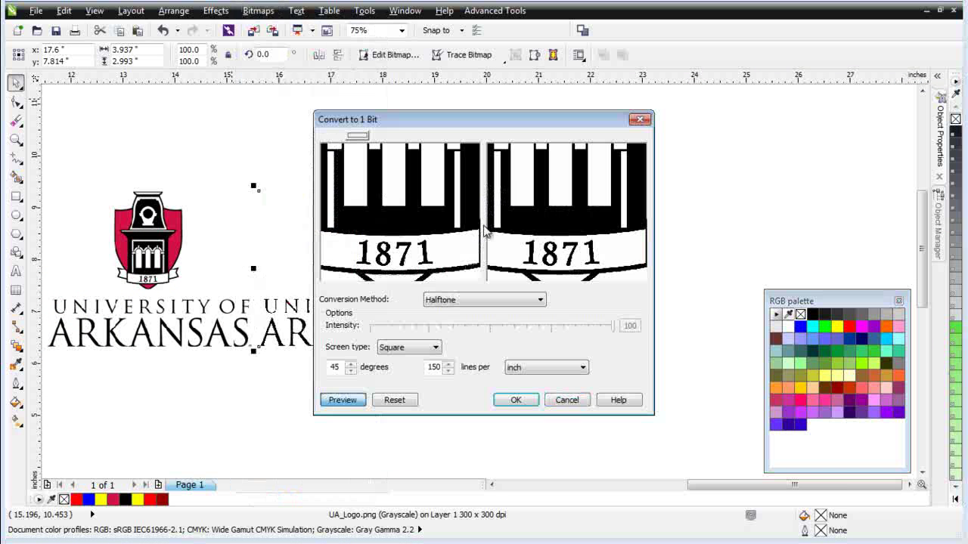
{"action": "left_click_drag", "start_coordinate": [443, 232], "coordinate": [406, 215]}
{"action": "left_click", "coordinate": [540, 300]}
{"action": "left_click", "coordinate": [534, 317]}
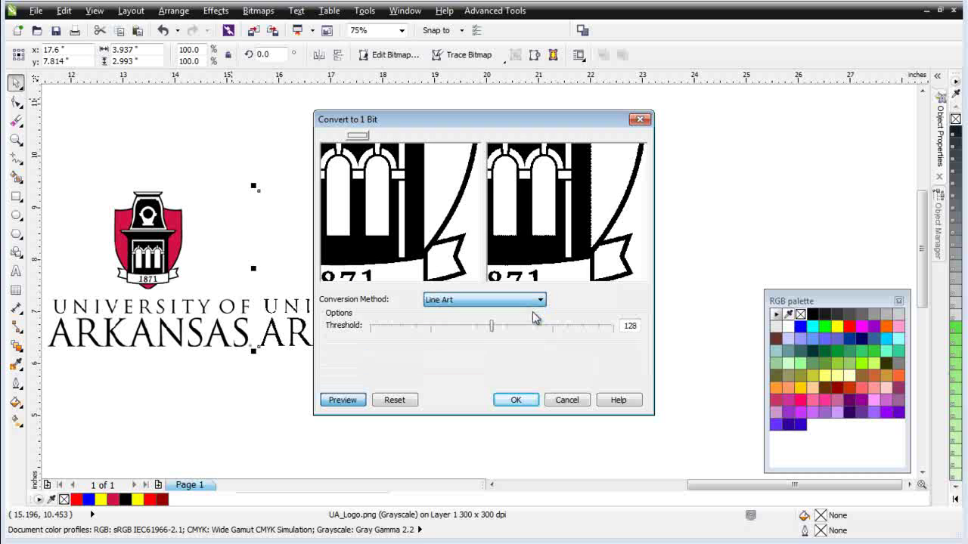
{"action": "left_click_drag", "start_coordinate": [492, 326], "coordinate": [607, 326]}
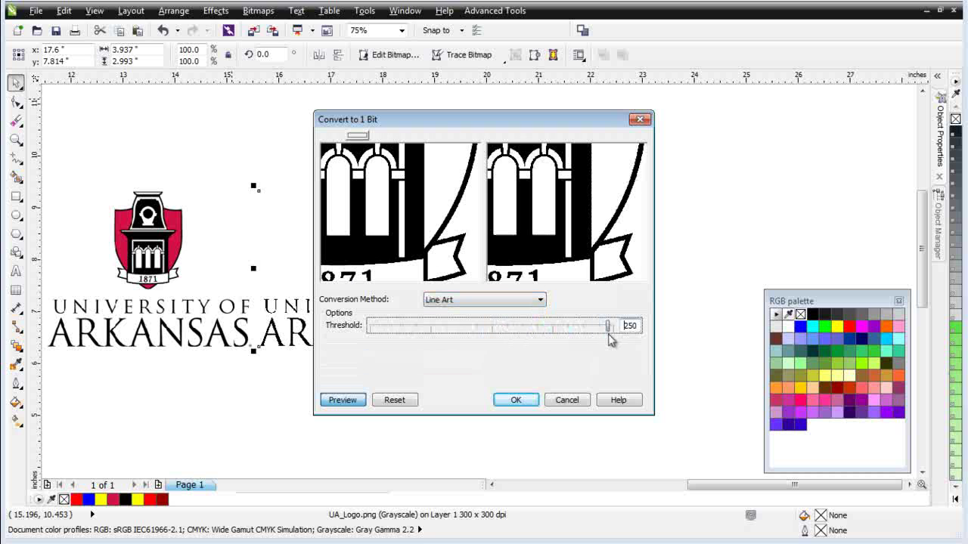
{"action": "left_click", "coordinate": [533, 400]}
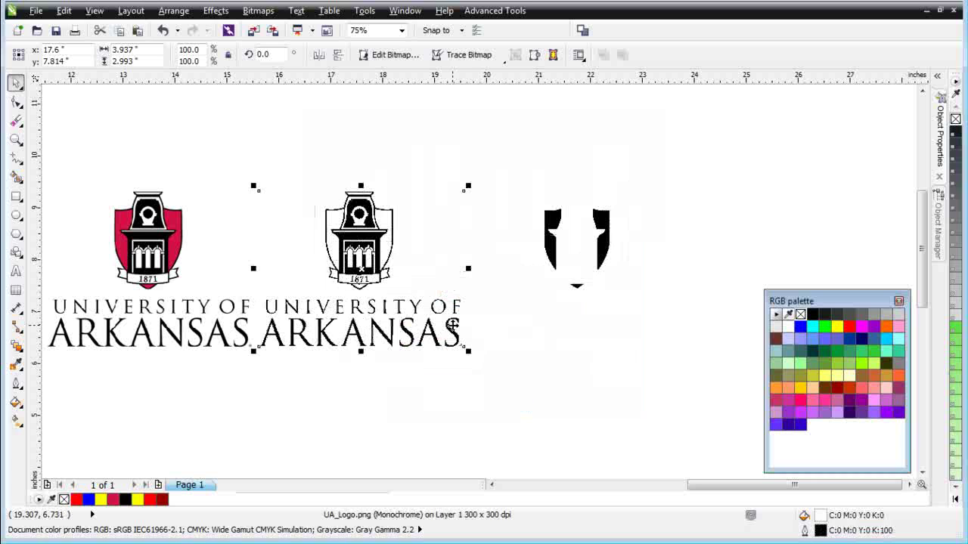
{"action": "left_click", "coordinate": [800, 313]}
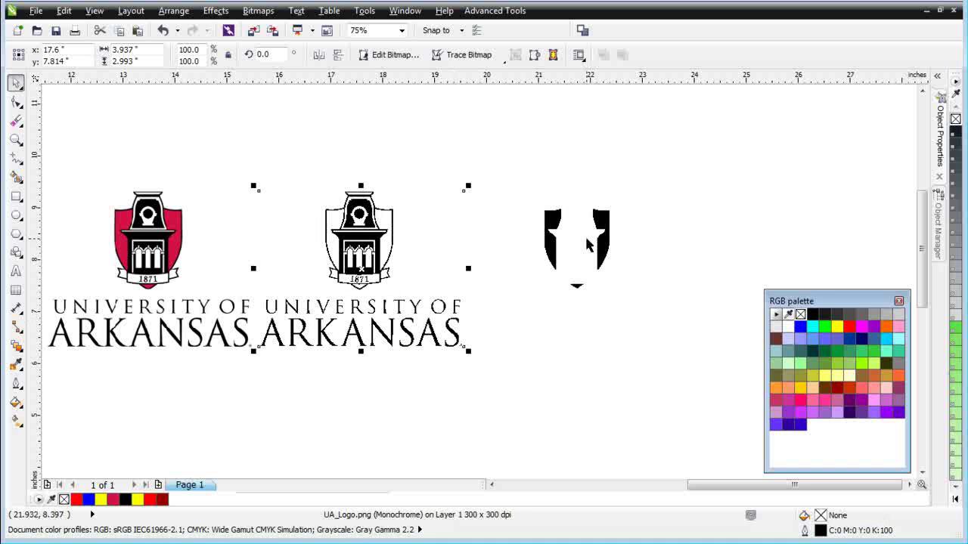
Convert the isolated shield bitmap to 1-bit black and white using the Line Art method.
{"action": "left_click", "coordinate": [588, 244]}
{"action": "left_click", "coordinate": [255, 11]}
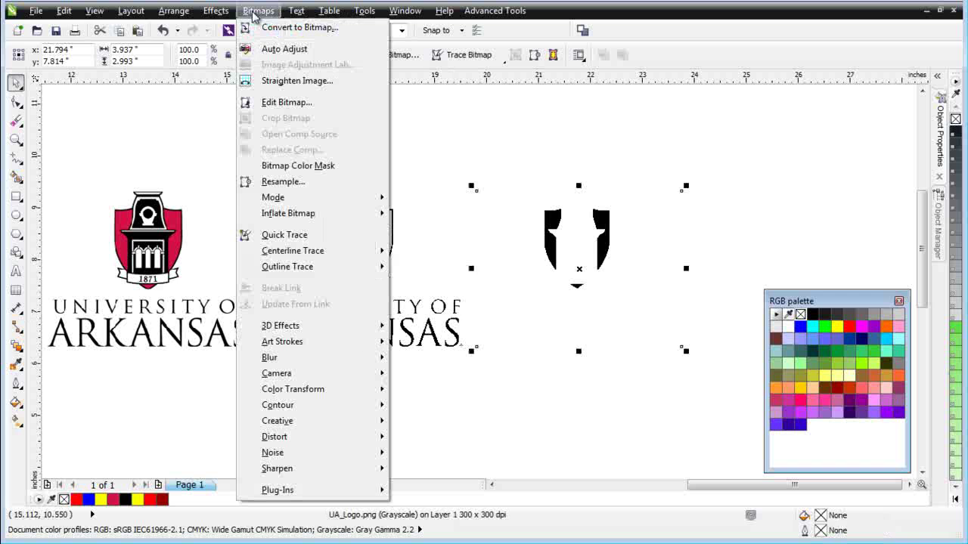
{"action": "mouse_move", "coordinate": [342, 204]}
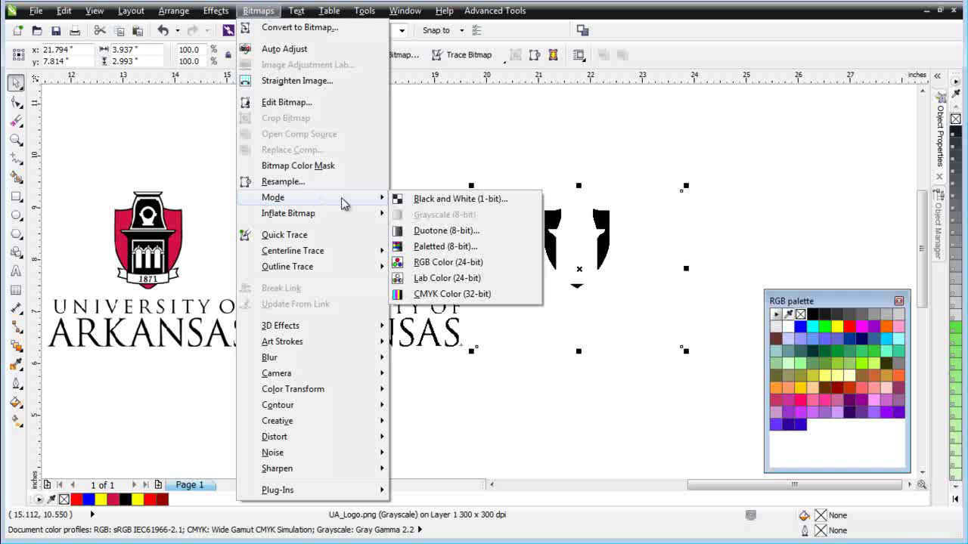
{"action": "left_click", "coordinate": [449, 200]}
{"action": "left_click_drag", "start_coordinate": [404, 233], "coordinate": [424, 191]}
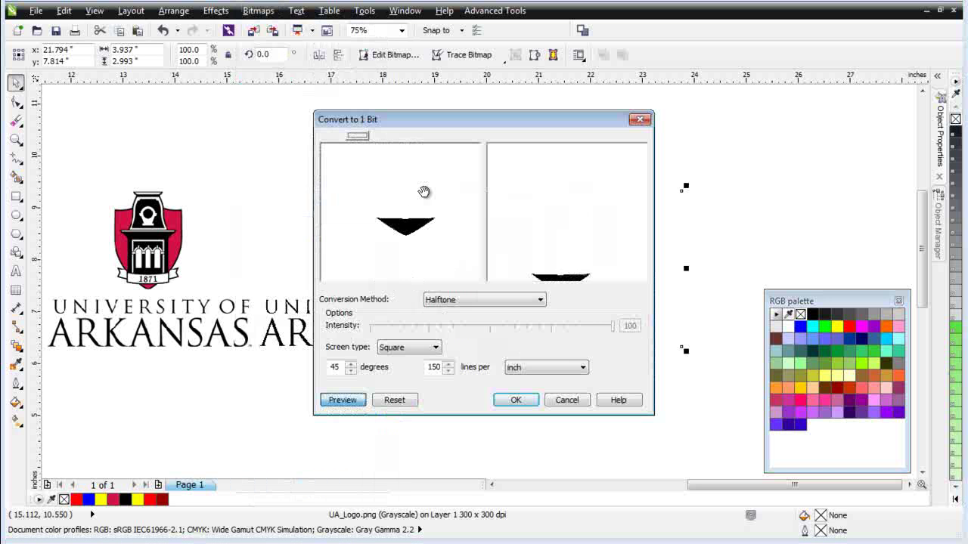
{"action": "left_click", "coordinate": [541, 301]}
{"action": "left_click", "coordinate": [535, 313]}
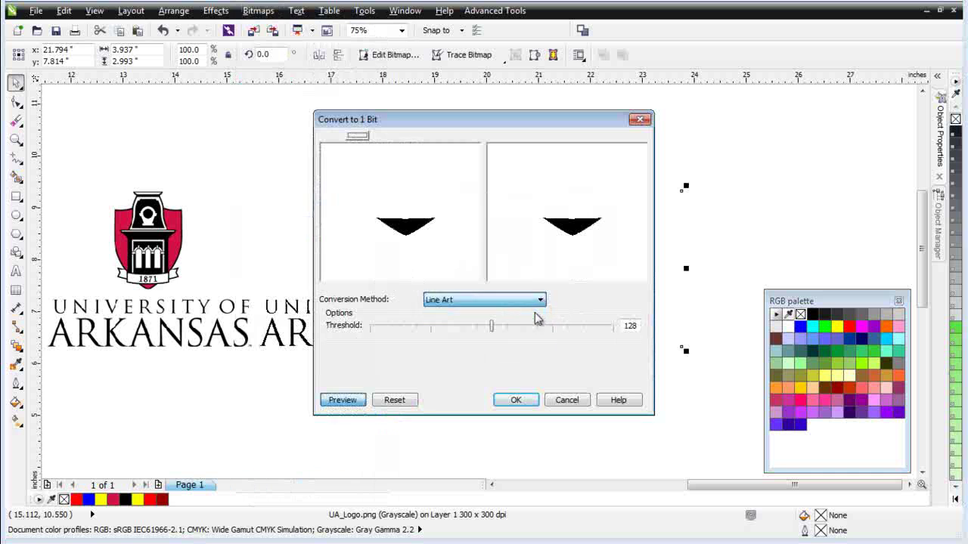
{"action": "left_click", "coordinate": [515, 400]}
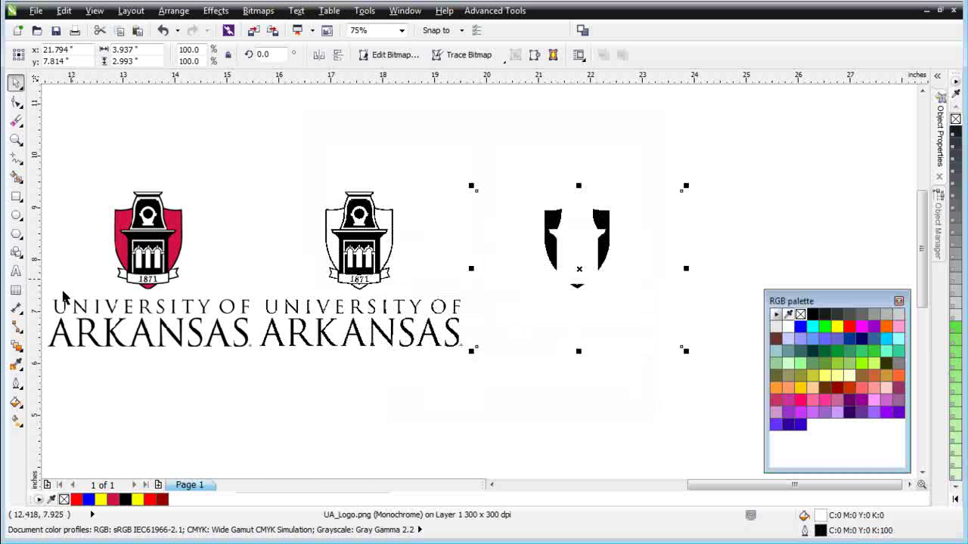
Sample the crimson red of the original logo's shield and apply it to the 1-bit shield bitmap.
{"action": "left_click", "coordinate": [18, 366]}
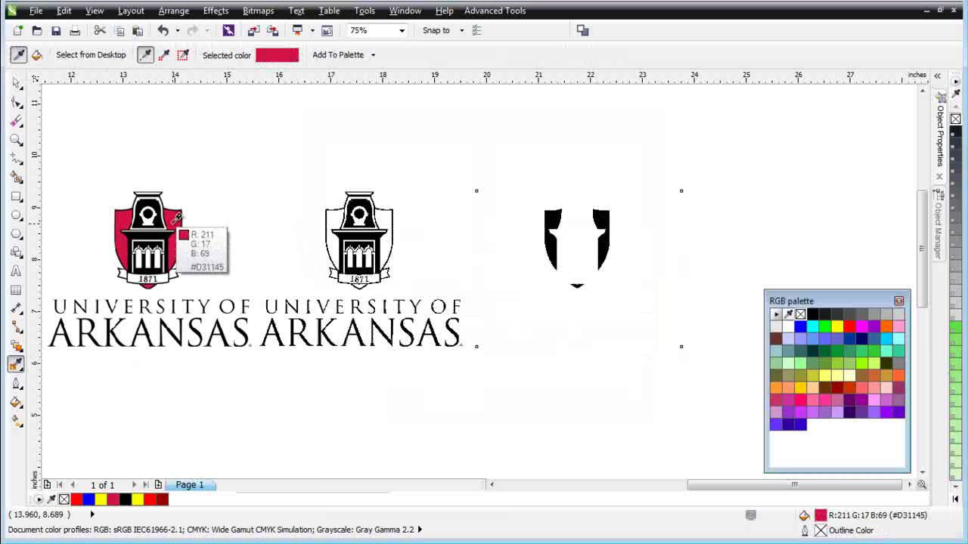
{"action": "left_click", "coordinate": [179, 217]}
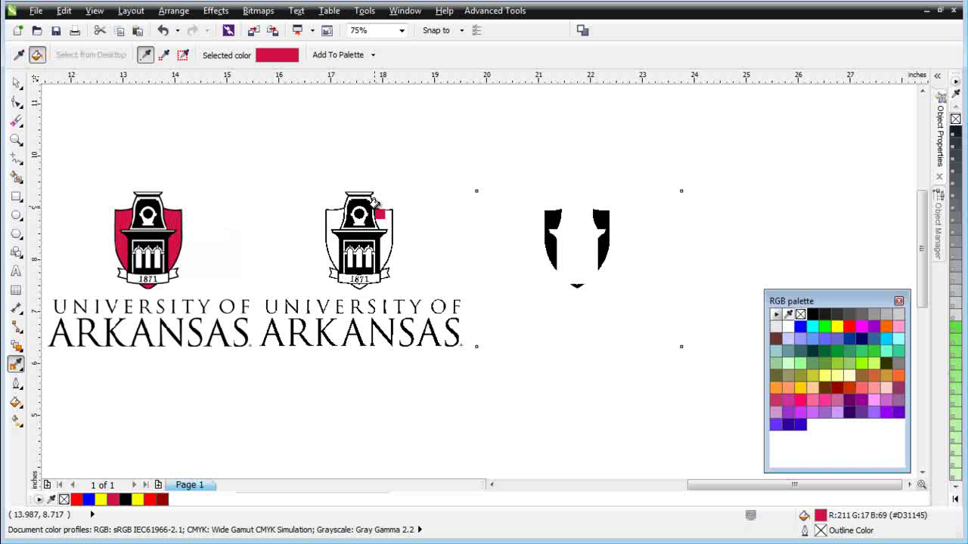
{"action": "left_click", "coordinate": [482, 215]}
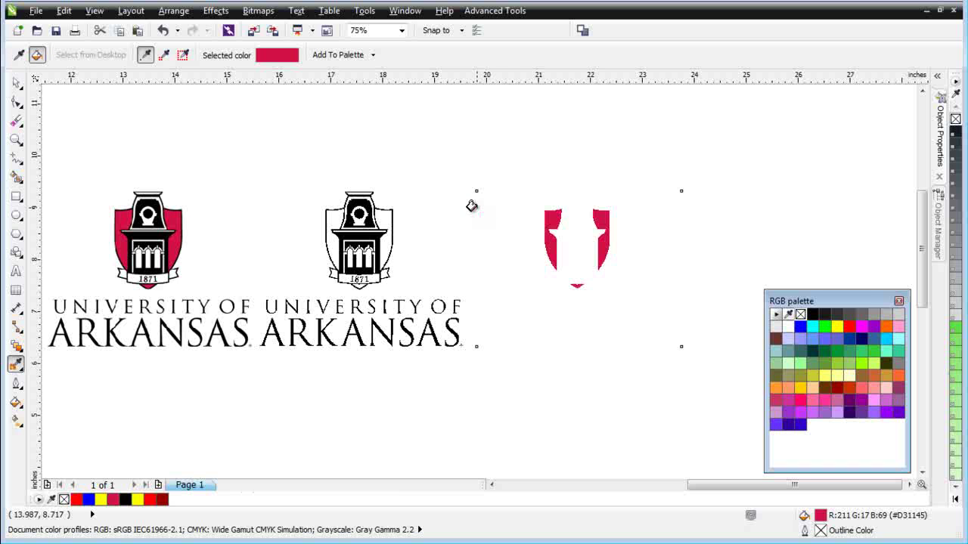
Center the red shield bitmap over the black 1-bit logo, remove the background fill of both, and inspect the overlay up close.
{"action": "left_click", "coordinate": [17, 84]}
{"action": "left_click", "coordinate": [310, 259], "text": "shift"}
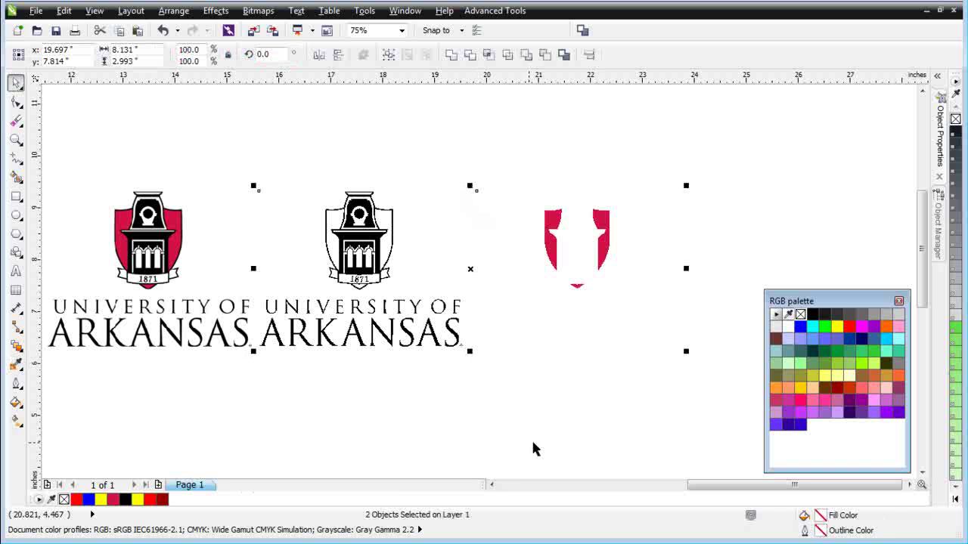
{"action": "key", "text": "c"}
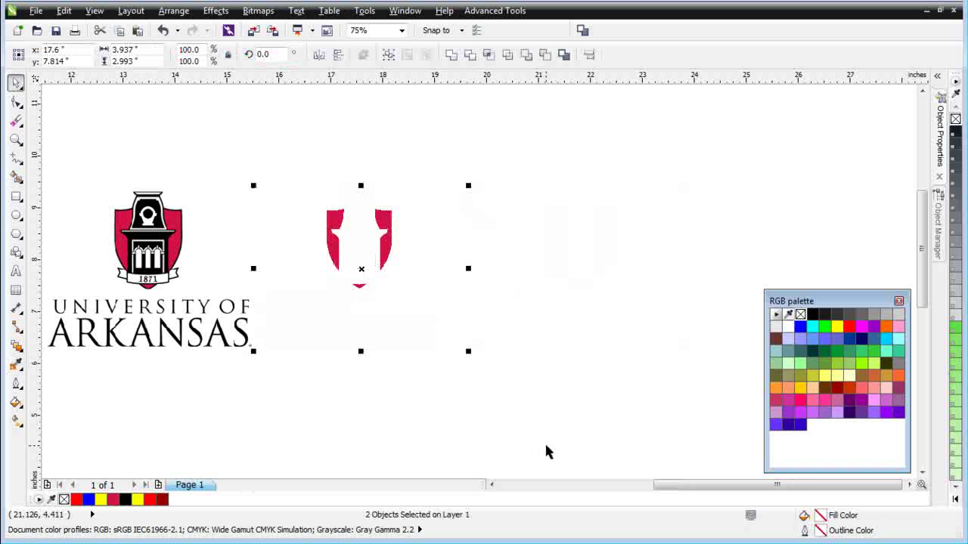
{"action": "left_click", "coordinate": [800, 314]}
{"action": "scroll", "coordinate": [325, 227], "scroll_direction": "up", "scroll_amount": 3}
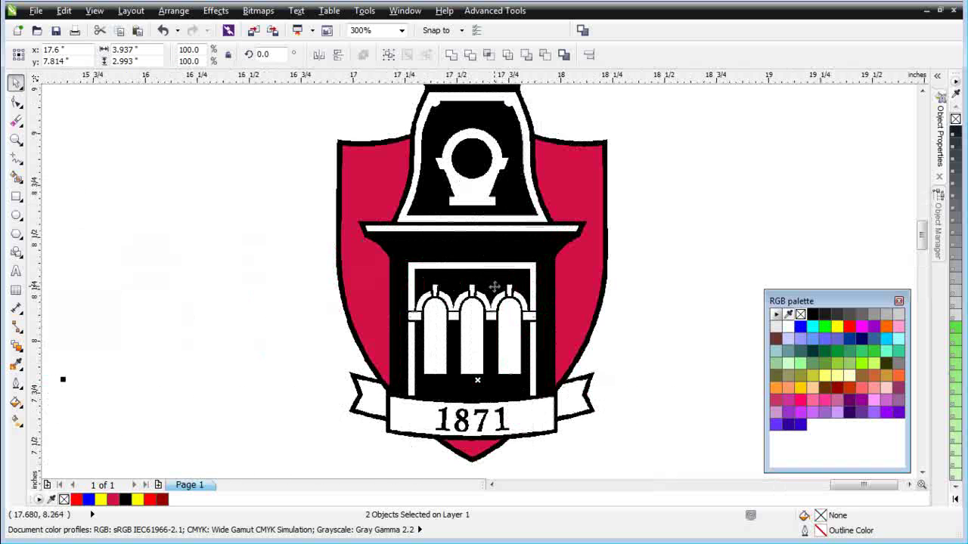
{"action": "scroll", "coordinate": [496, 286], "scroll_direction": "up", "scroll_amount": 1}
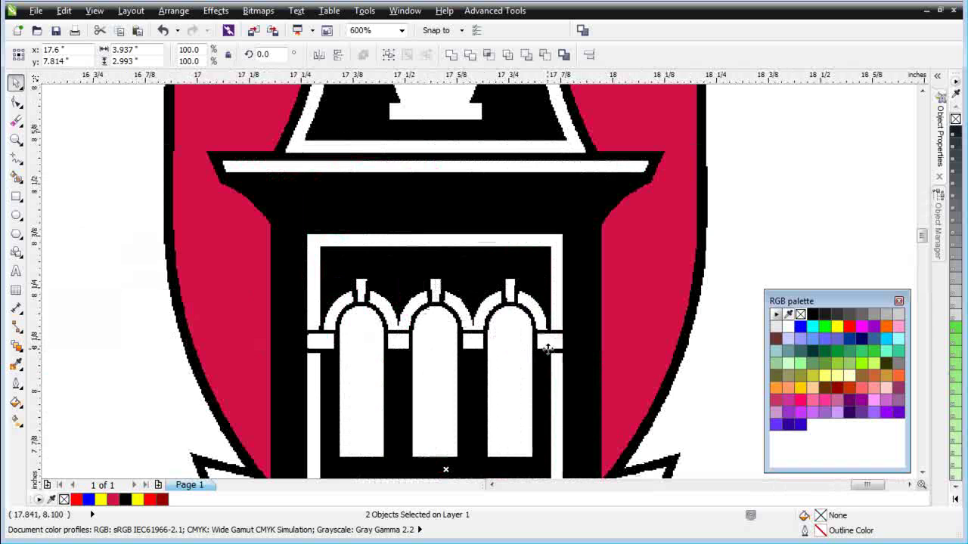
{"action": "scroll", "coordinate": [544, 341], "scroll_direction": "down", "scroll_amount": 2}
{"action": "scroll", "coordinate": [480, 282], "scroll_direction": "down", "scroll_amount": 1}
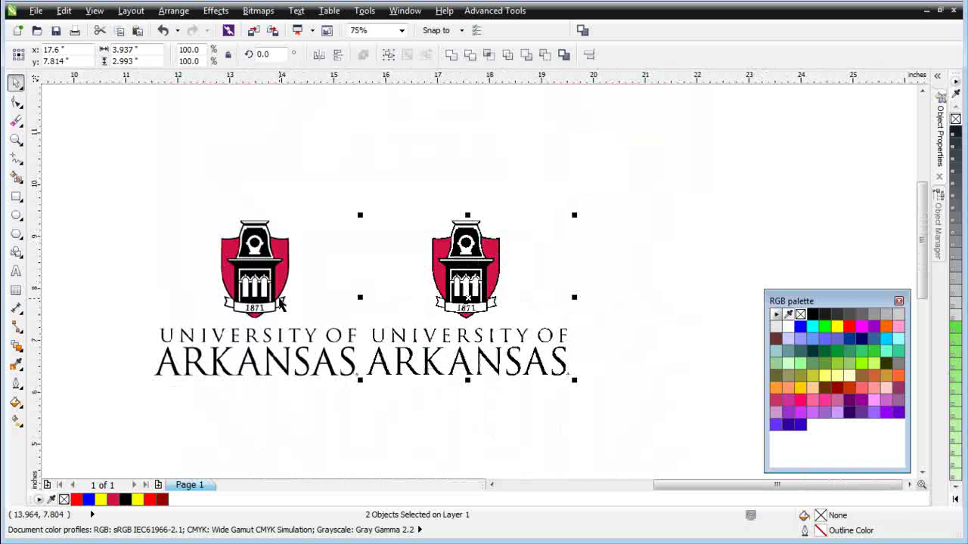